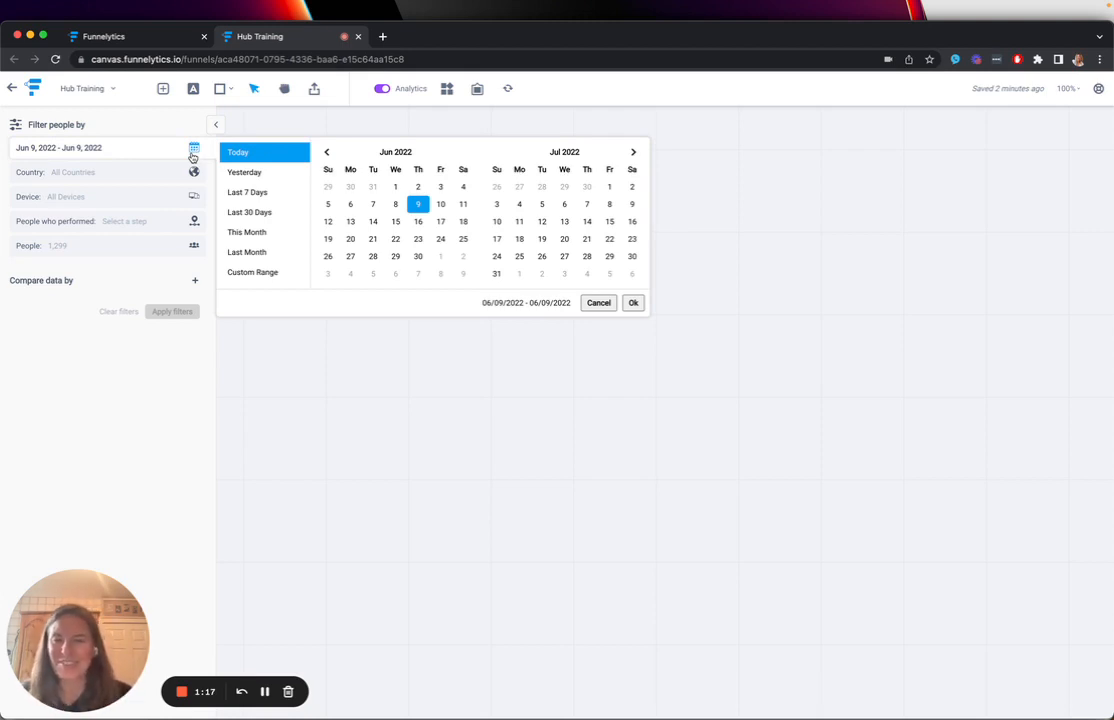
# Set the date filter to the last 7 days and apply the filters
pyautogui.click(284, 196)
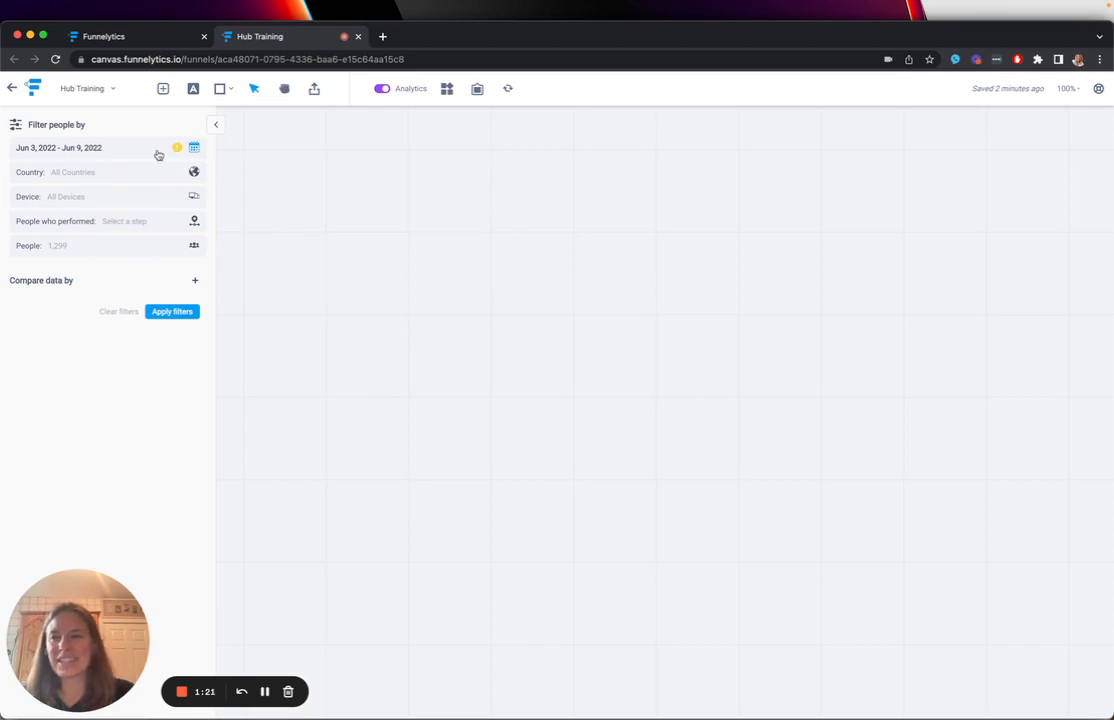
pyautogui.moveTo(178, 150)
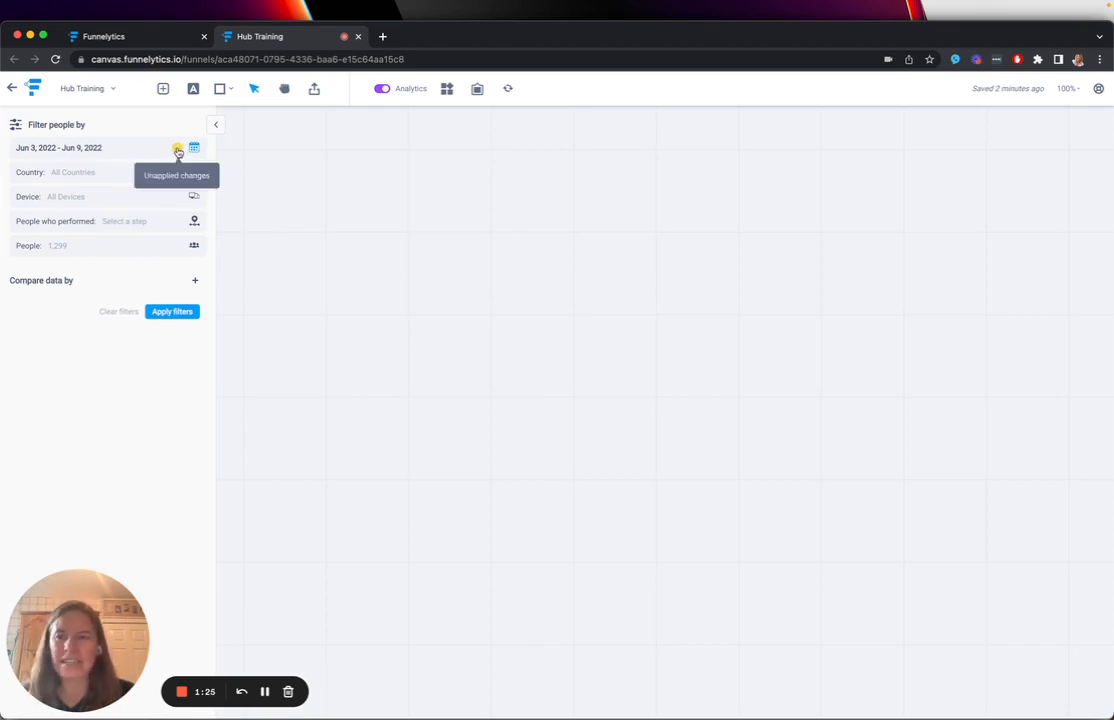
pyautogui.click(168, 311)
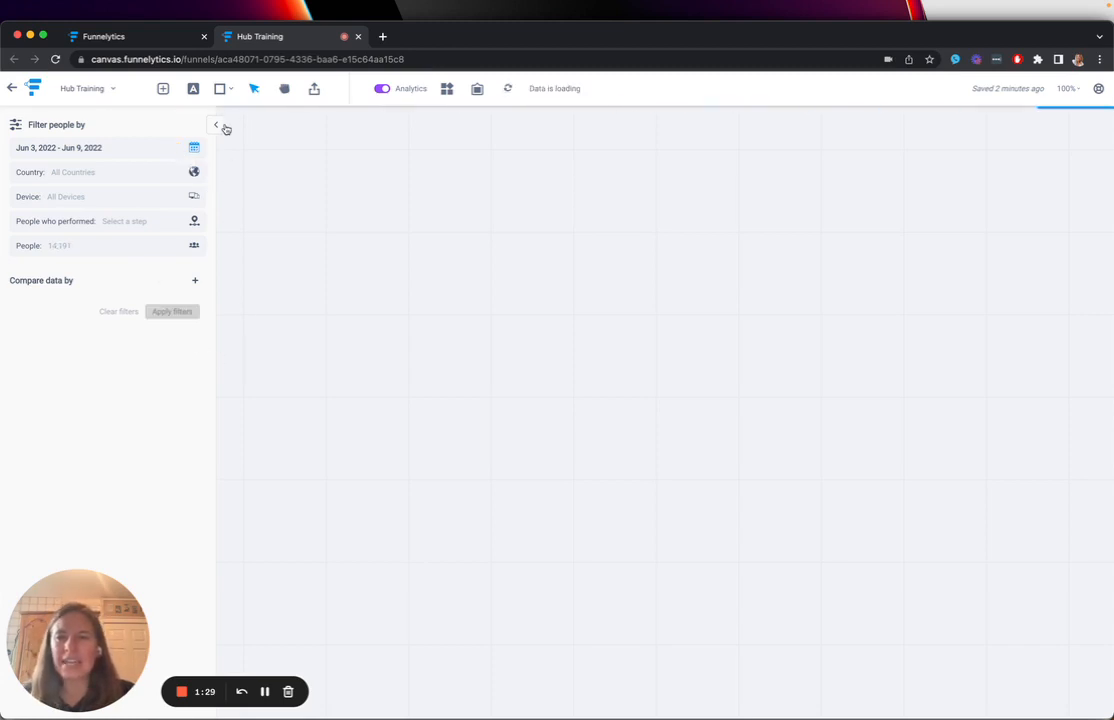
pyautogui.rightClick(453, 191)
pyautogui.click(482, 206)
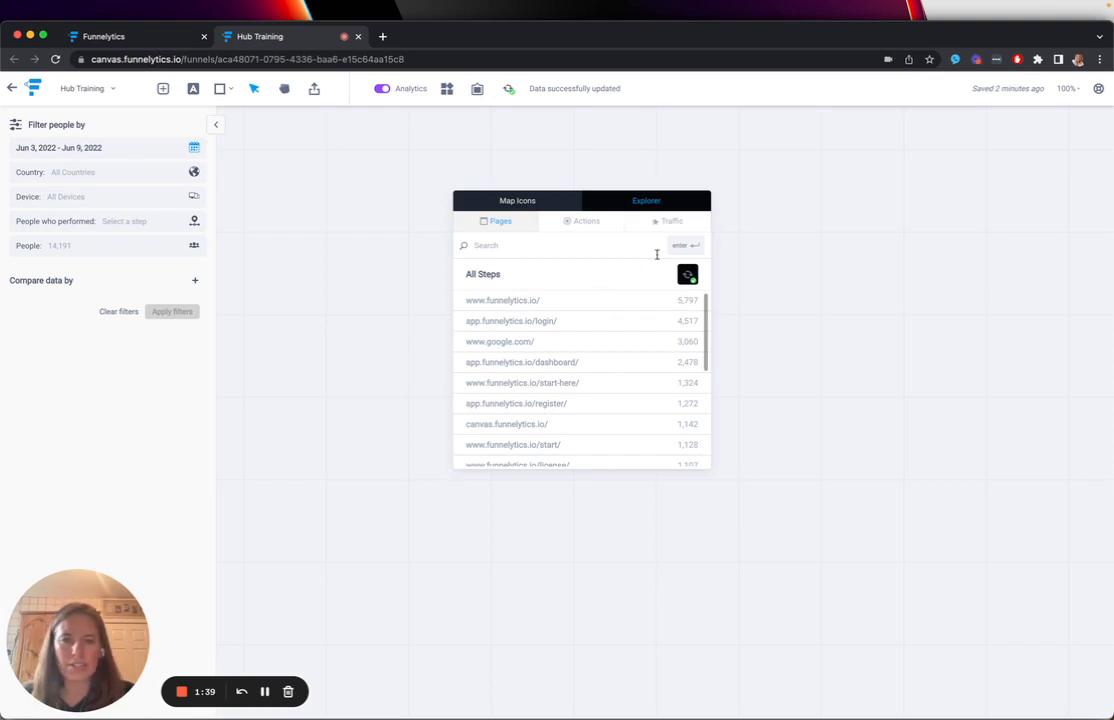
pyautogui.click(644, 304)
pyautogui.moveTo(479, 247); pyautogui.dragTo(532, 285)
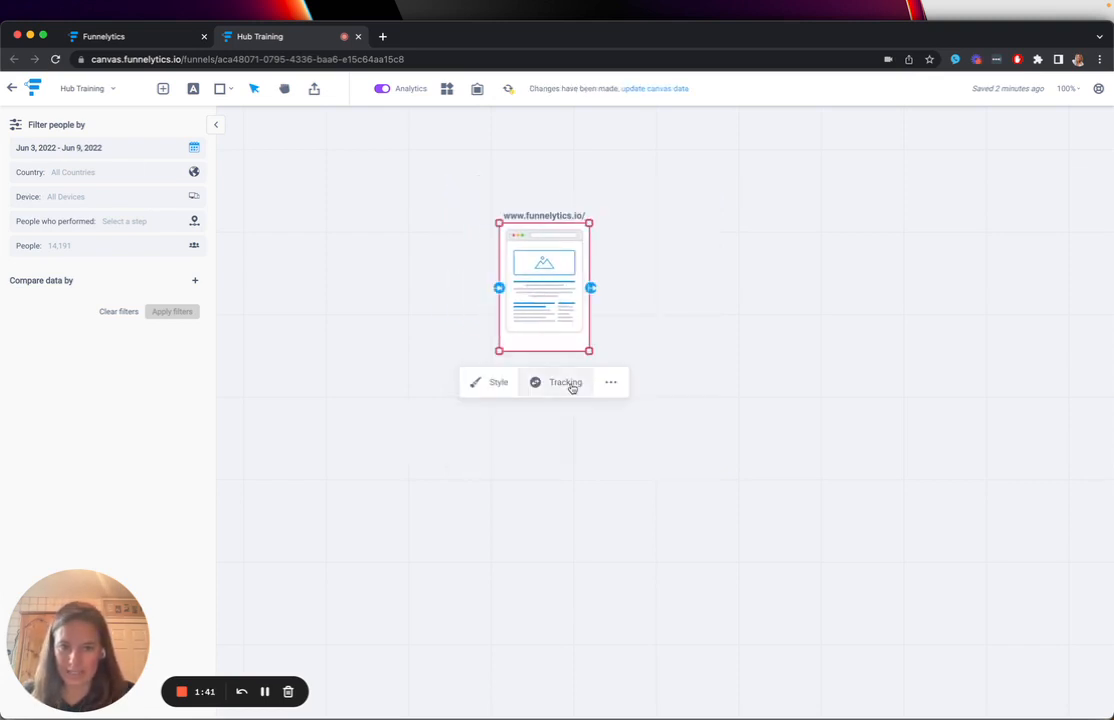
pyautogui.click(492, 388)
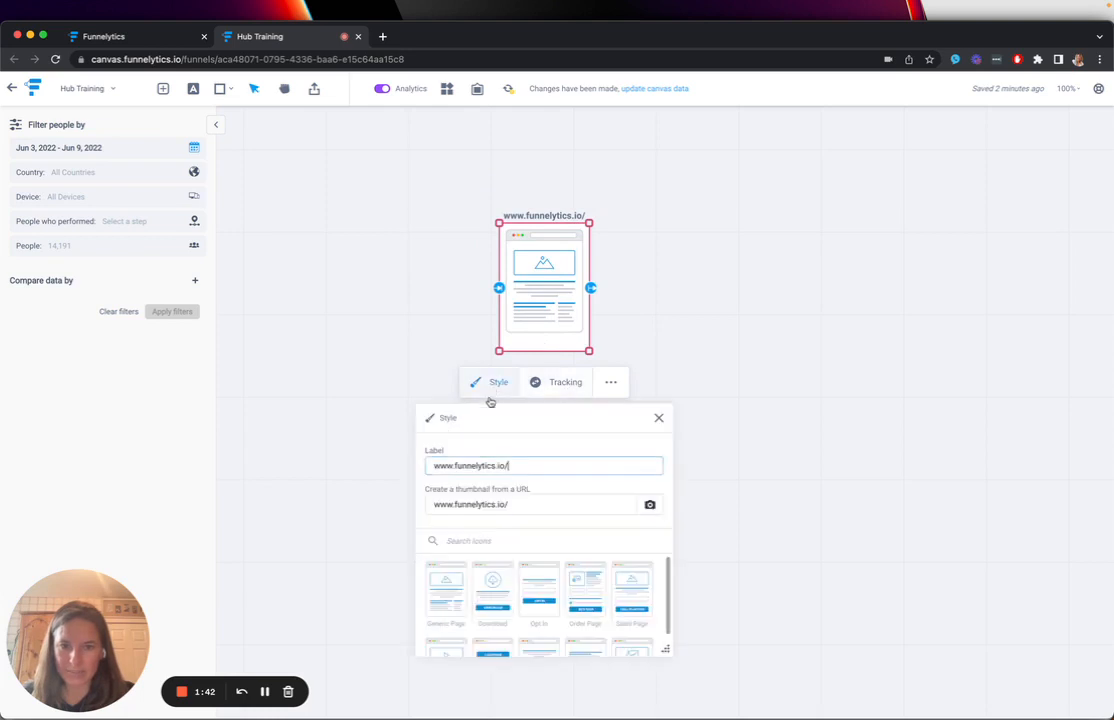
pyautogui.click(650, 505)
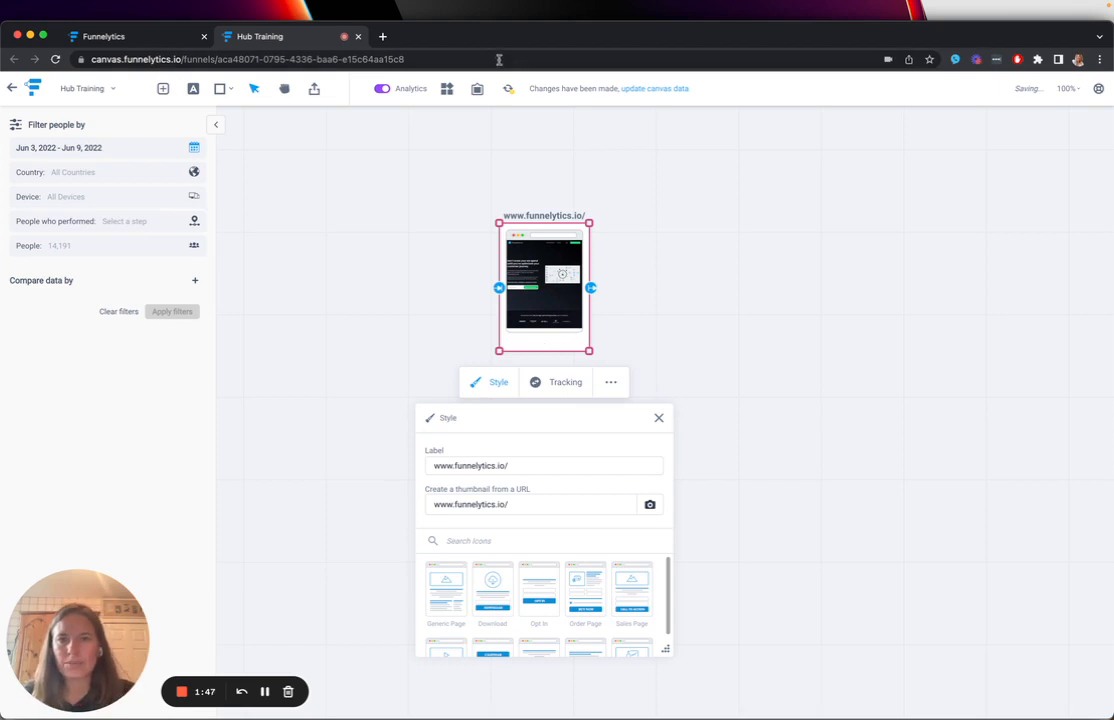
pyautogui.click(511, 96)
pyautogui.click(511, 97)
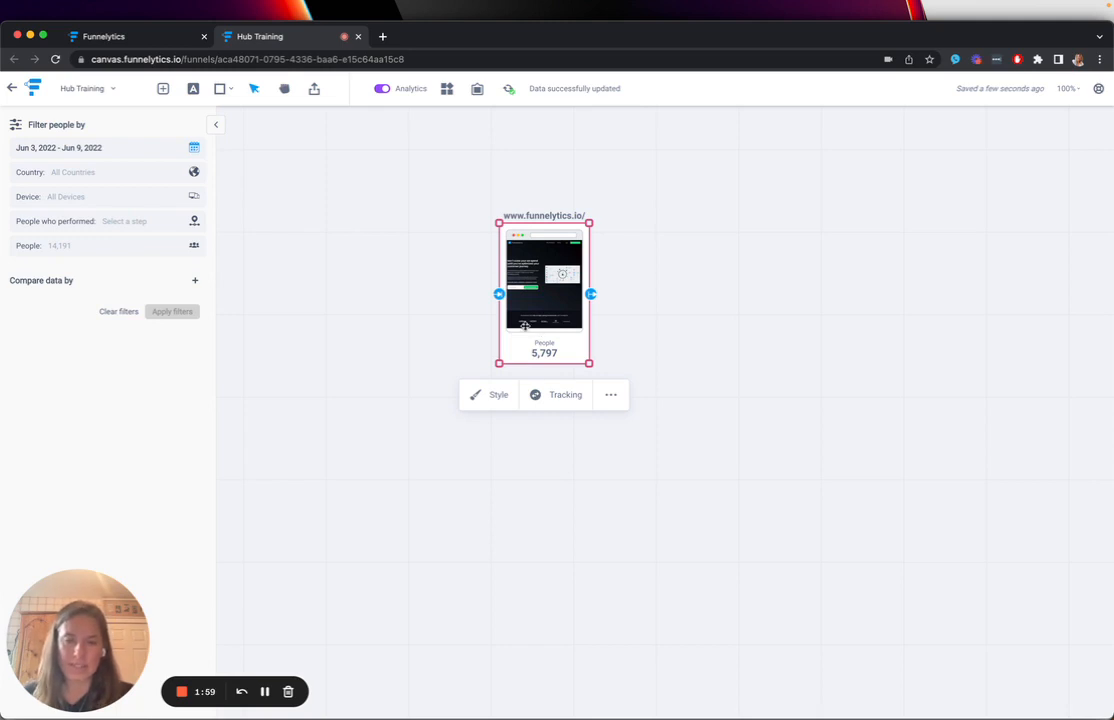
# View the list of countries offered by the country filter
pyautogui.click(100, 175)
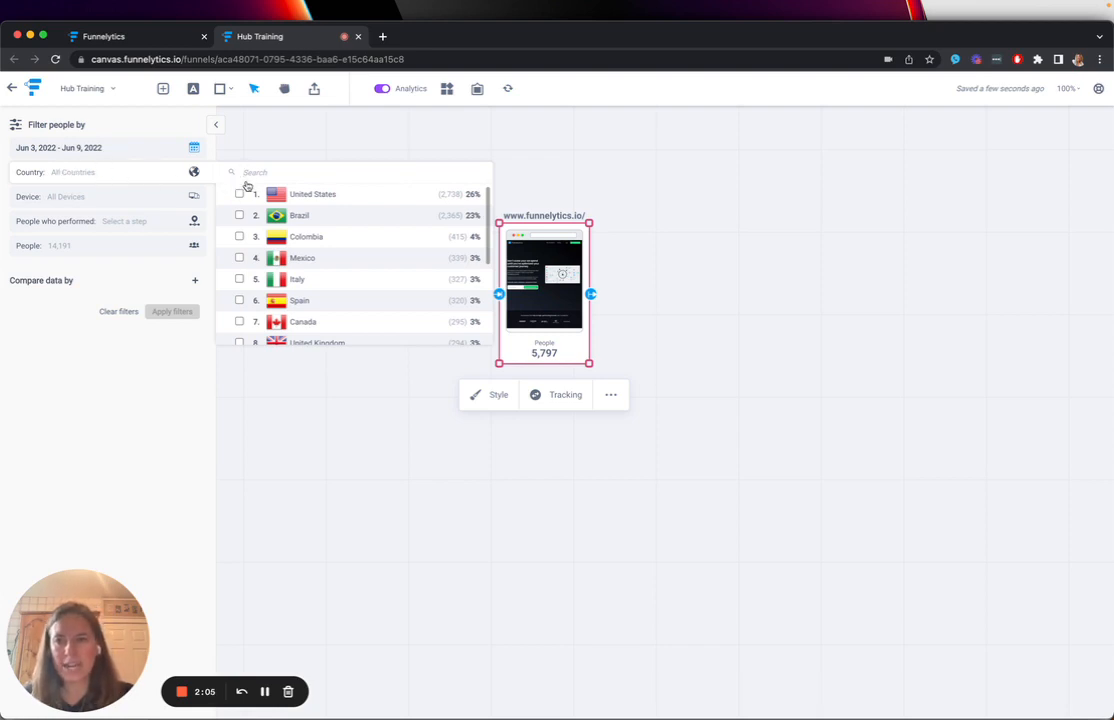
pyautogui.click(718, 323)
pyautogui.click(547, 292)
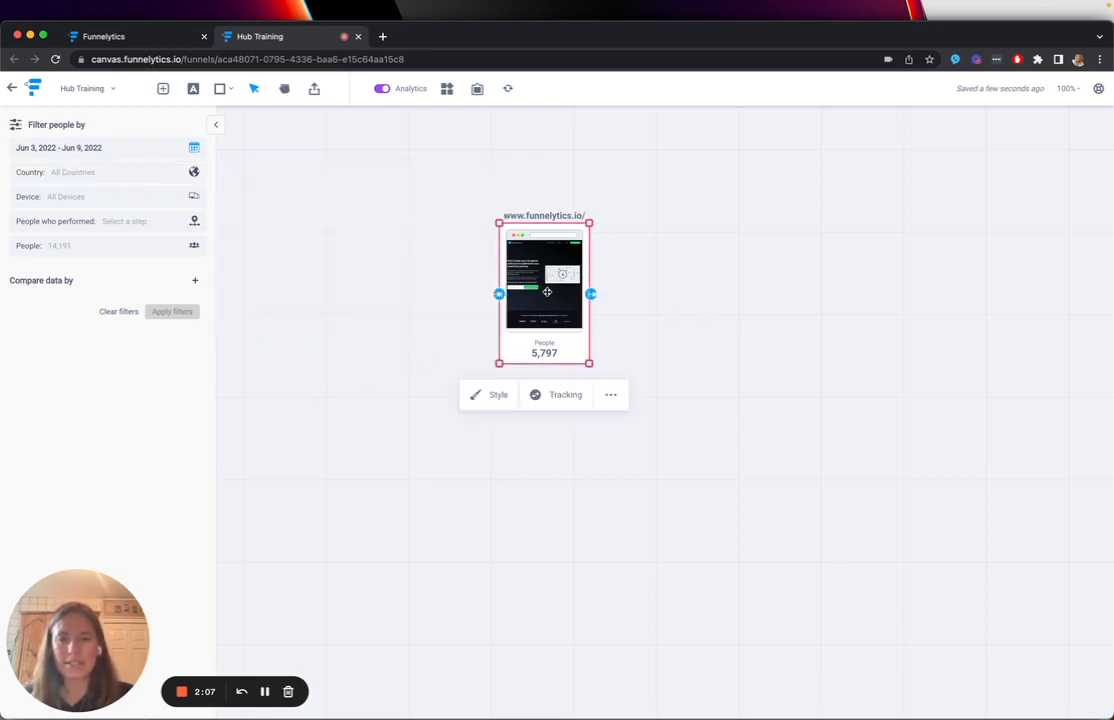
pyautogui.press('Delete')
pyautogui.click(508, 89)
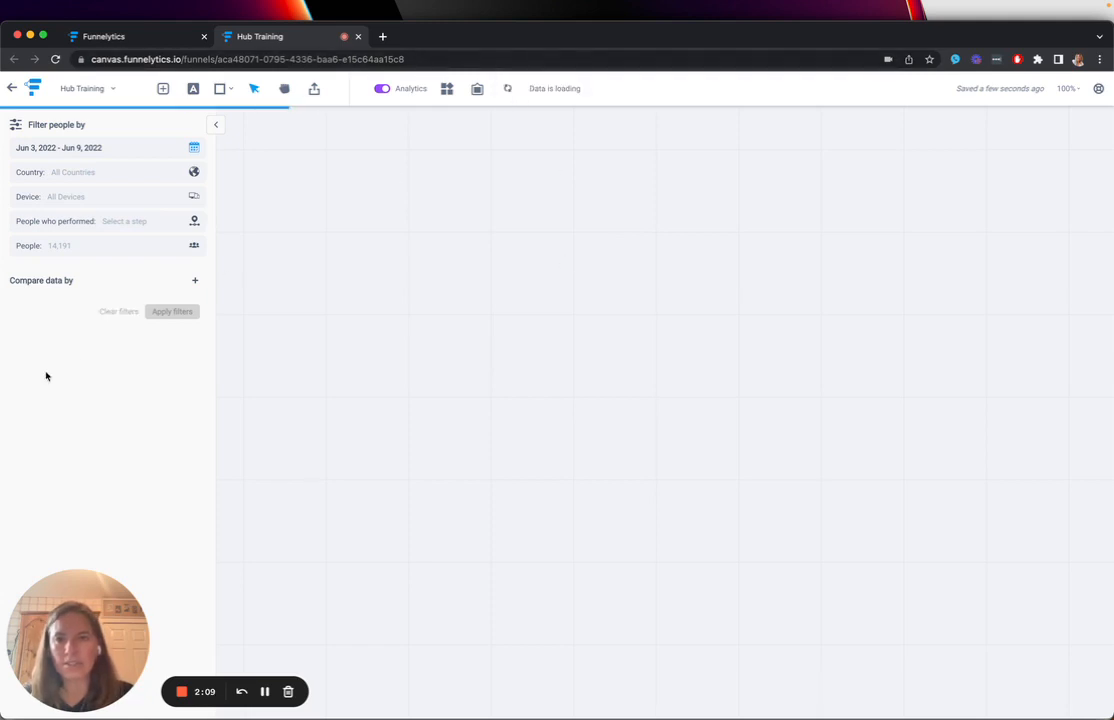
# Check the country filter's list again, before and after refreshing the canvas data
pyautogui.click(83, 177)
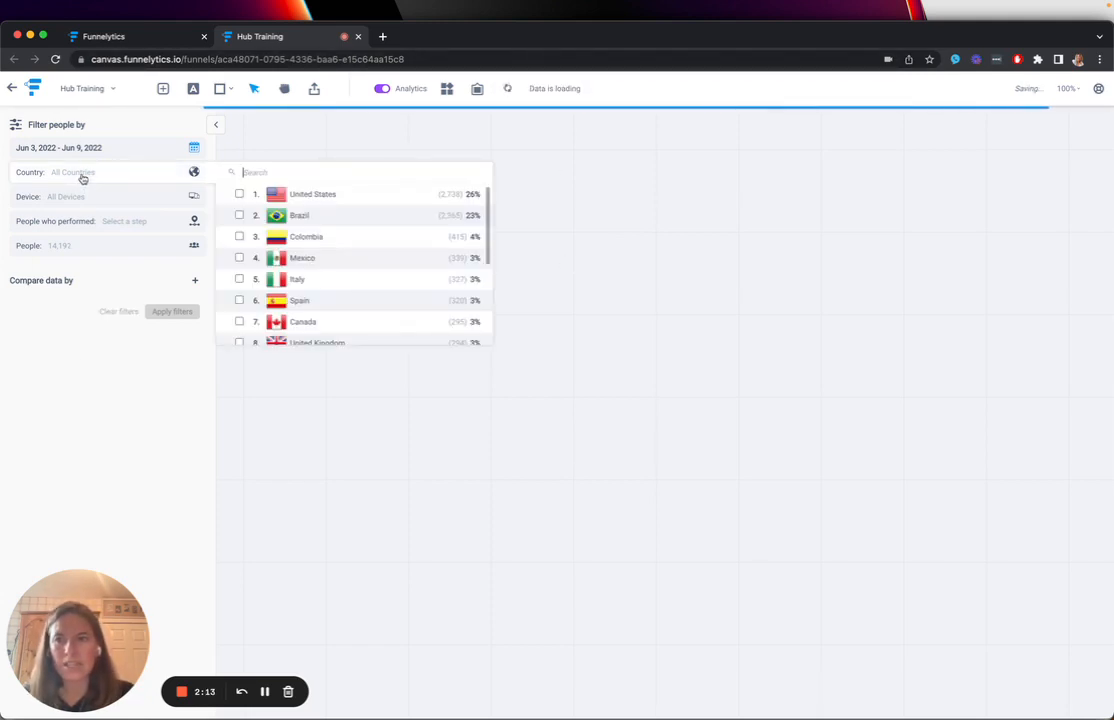
pyautogui.click(350, 154)
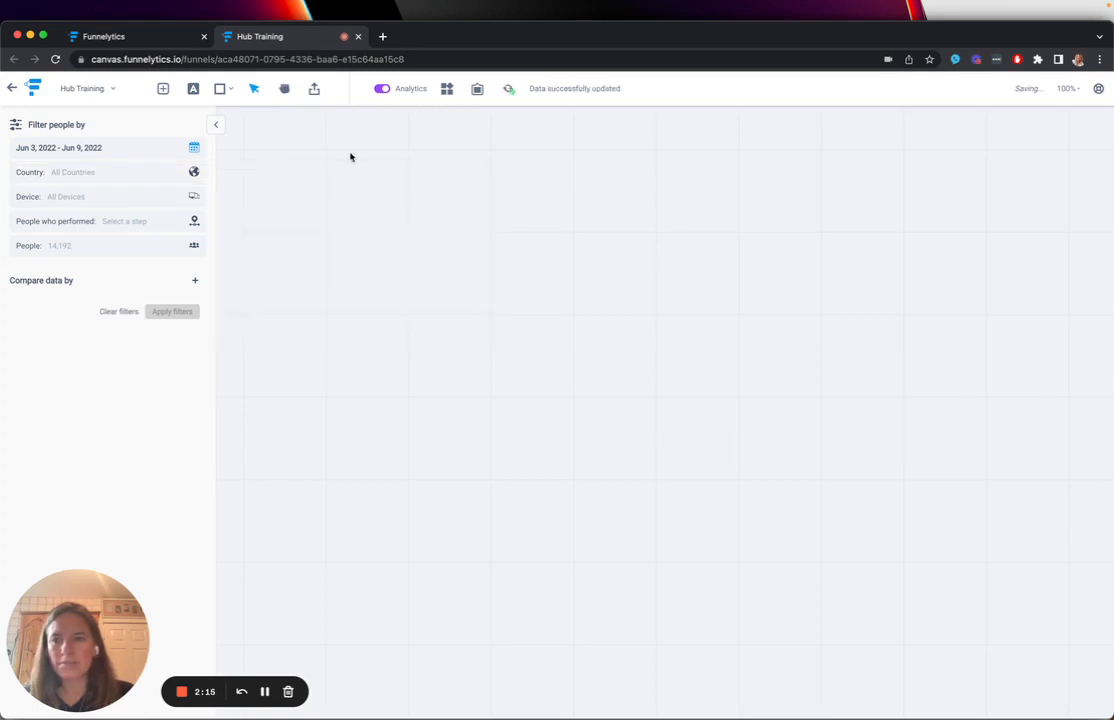
pyautogui.click(164, 177)
pyautogui.click(509, 90)
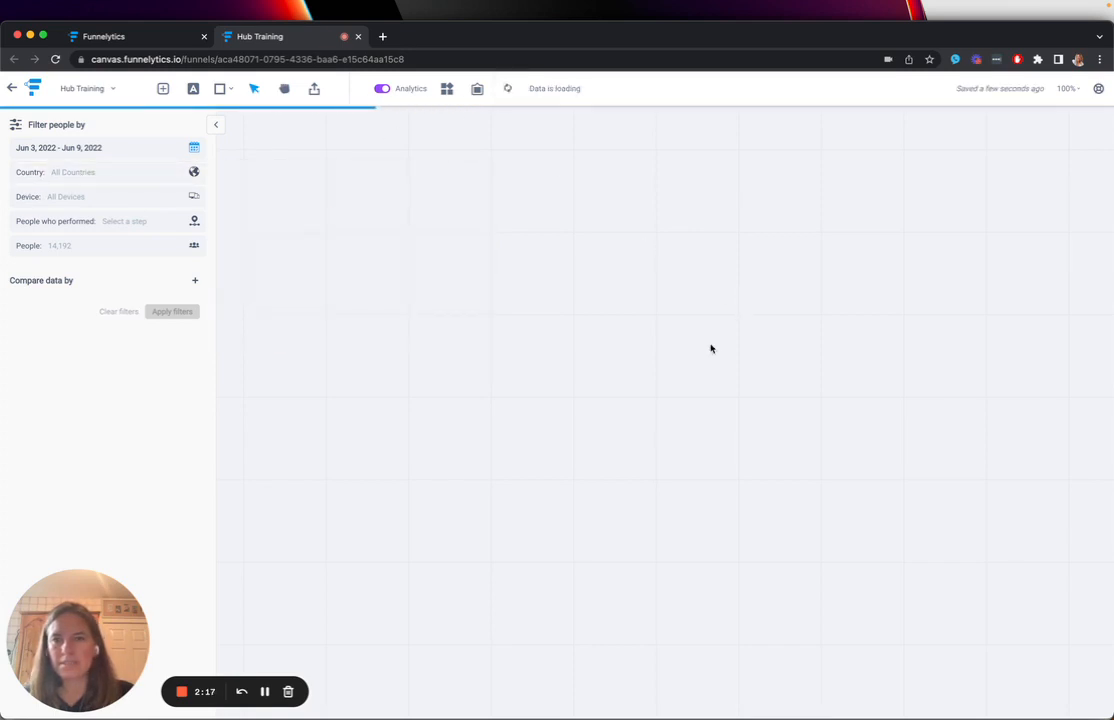
pyautogui.click(110, 179)
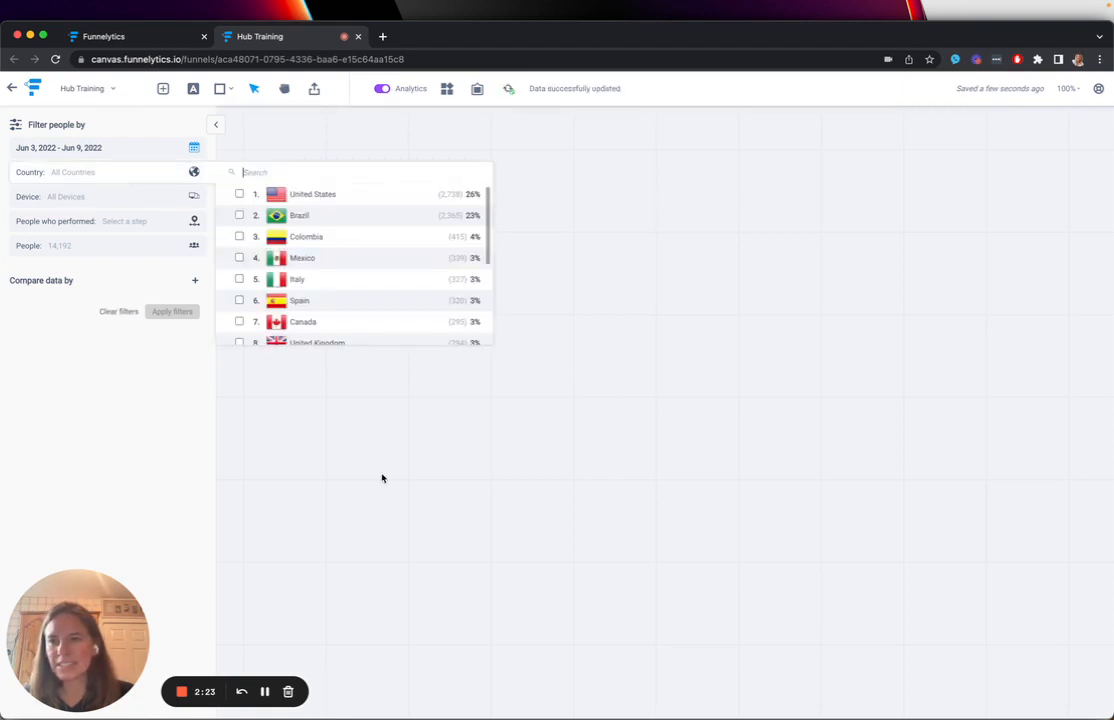
pyautogui.click(340, 425)
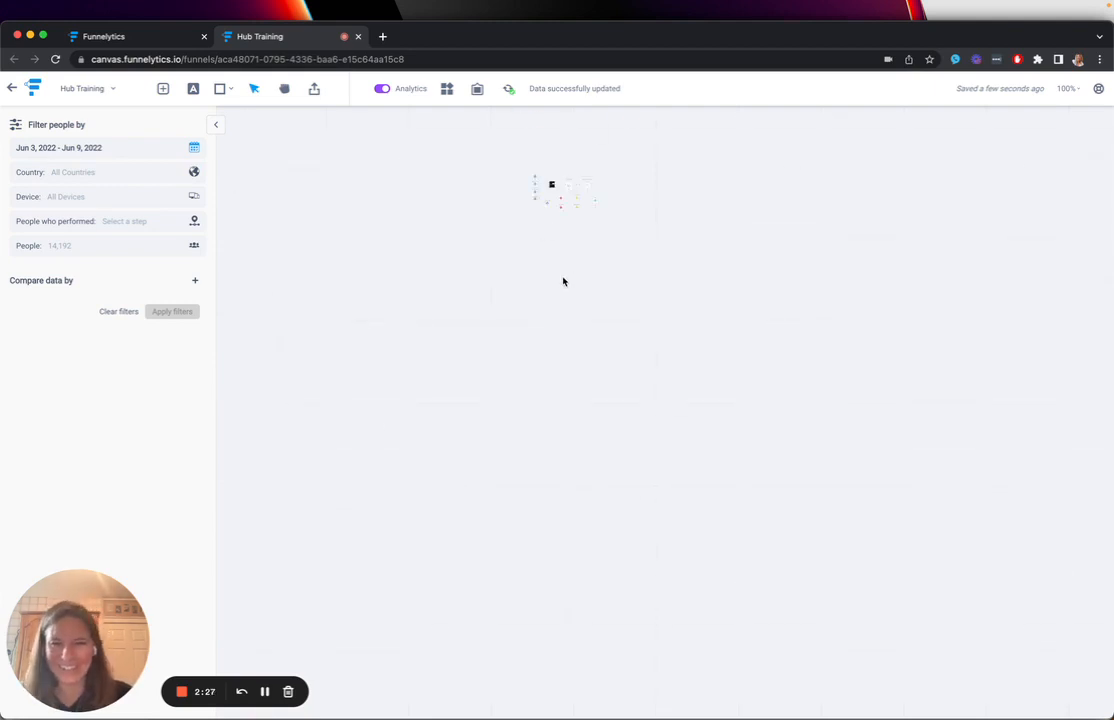
# Locate the existing funnel map on the canvas and try to delete all of its elements
pyautogui.scroll(-3, 563, 281)
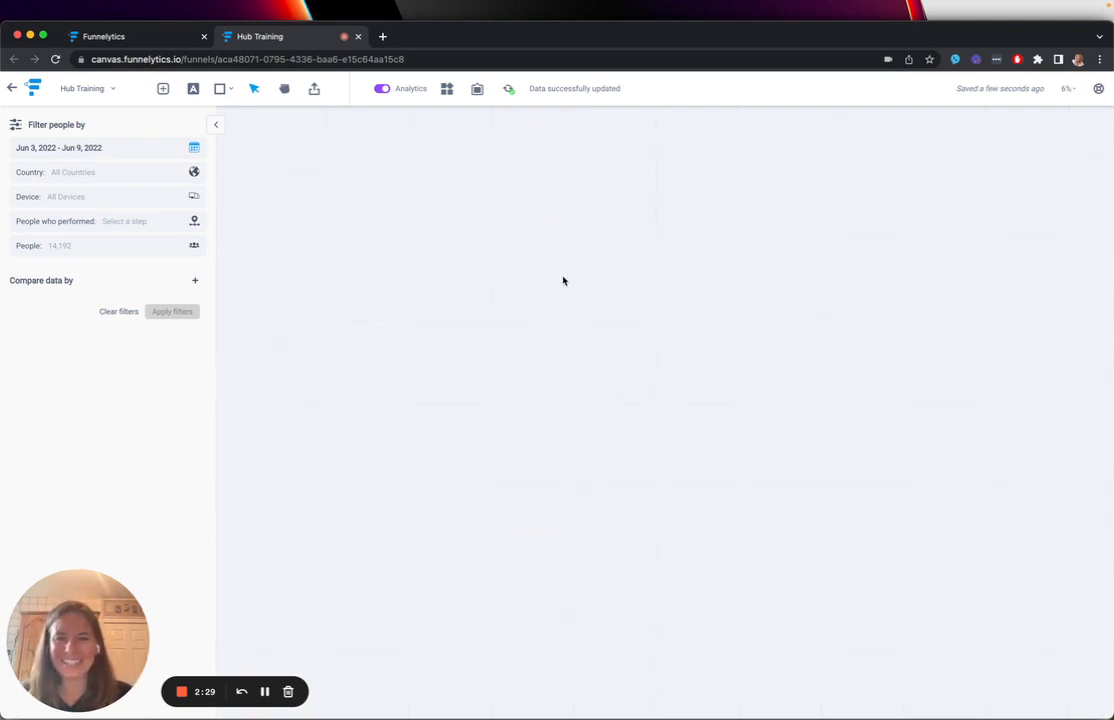
pyautogui.scroll(5, 563, 281)
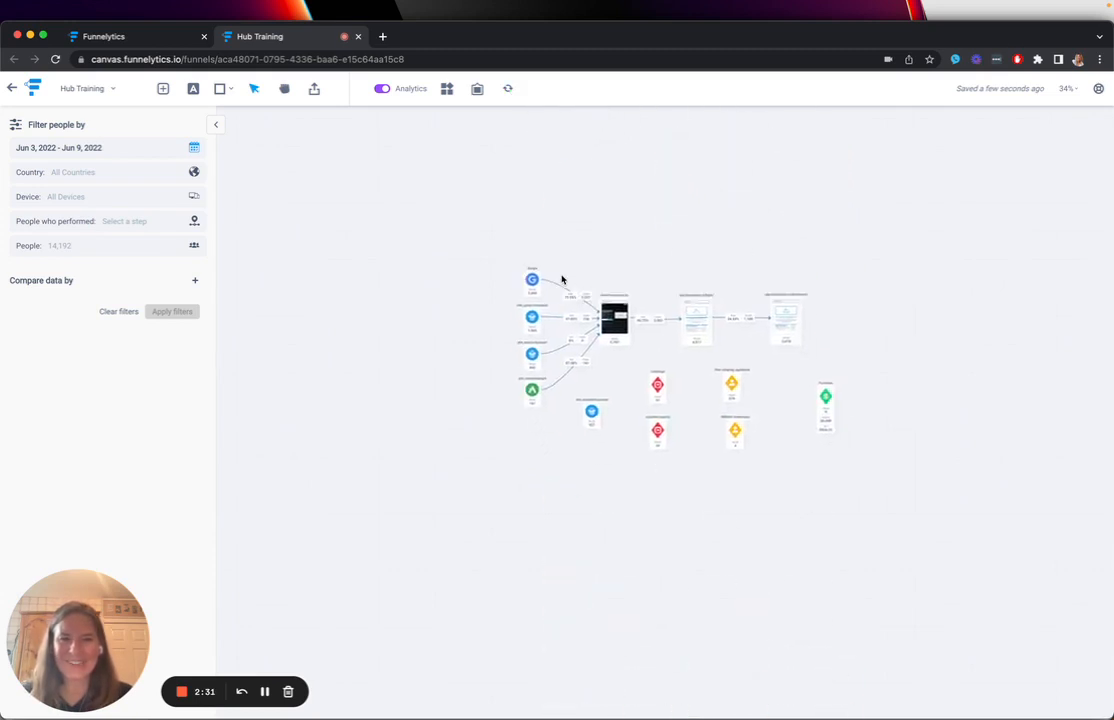
pyautogui.scroll(3, 562, 280)
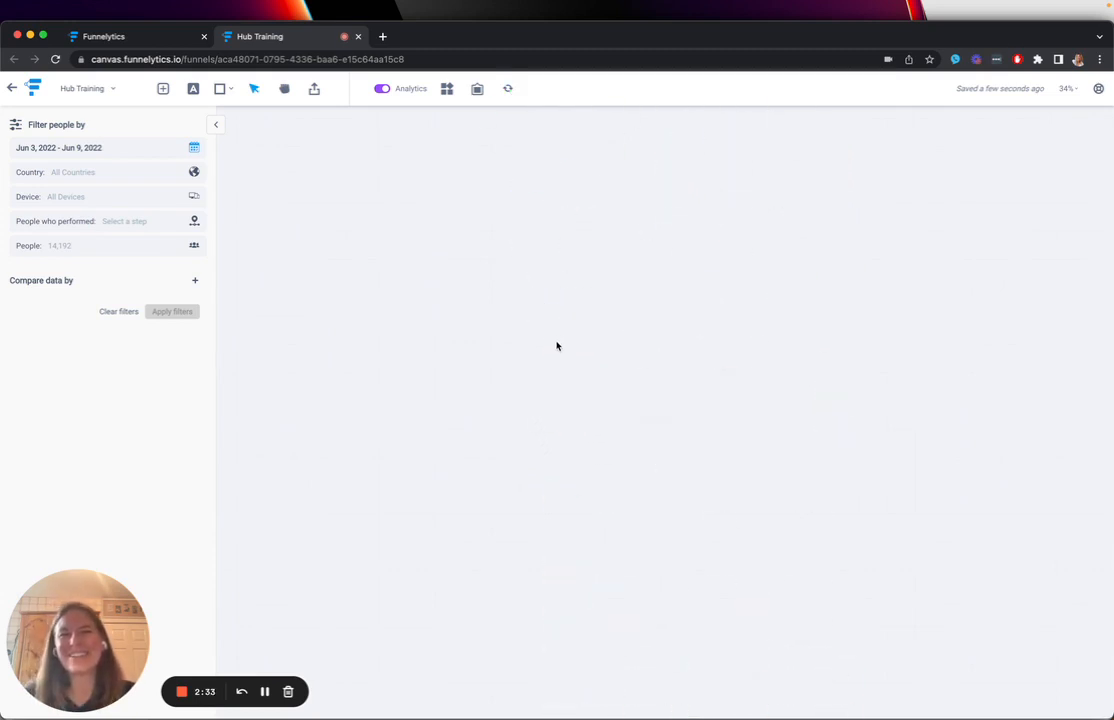
pyautogui.scroll(5, 560, 349)
pyautogui.scroll(-1, 617, 490)
pyautogui.moveTo(351, 381); pyautogui.dragTo(815, 717)
pyautogui.press('Delete')
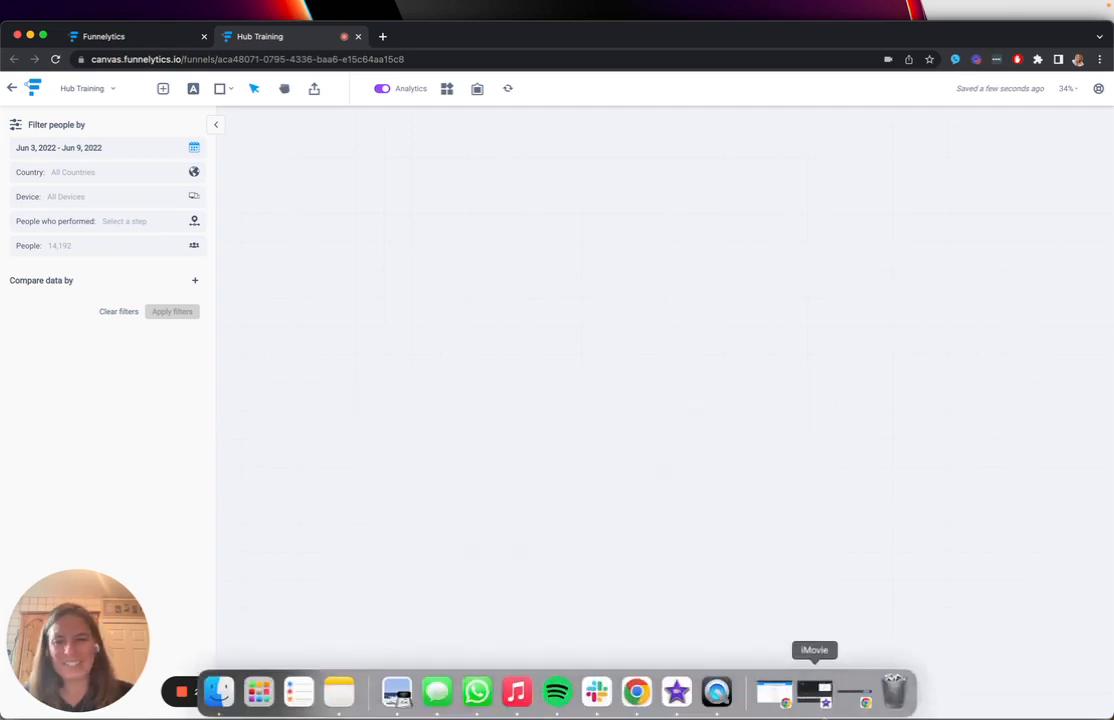
# Refresh the canvas data and check which countries the country filter offers
pyautogui.click(508, 90)
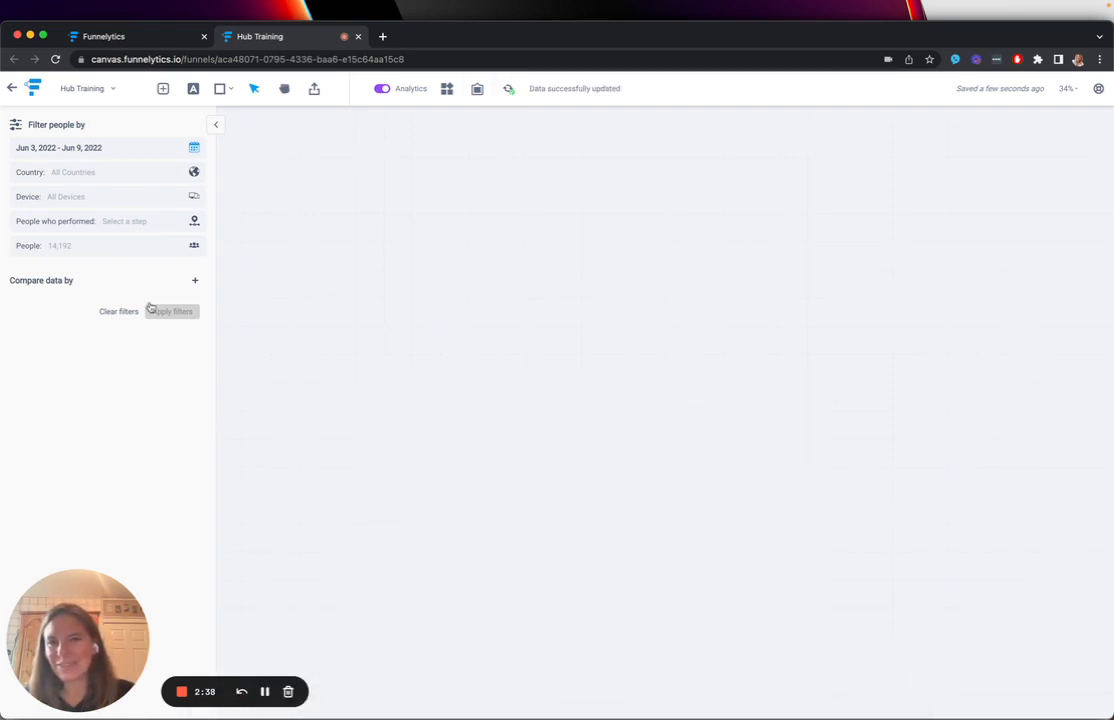
pyautogui.click(154, 177)
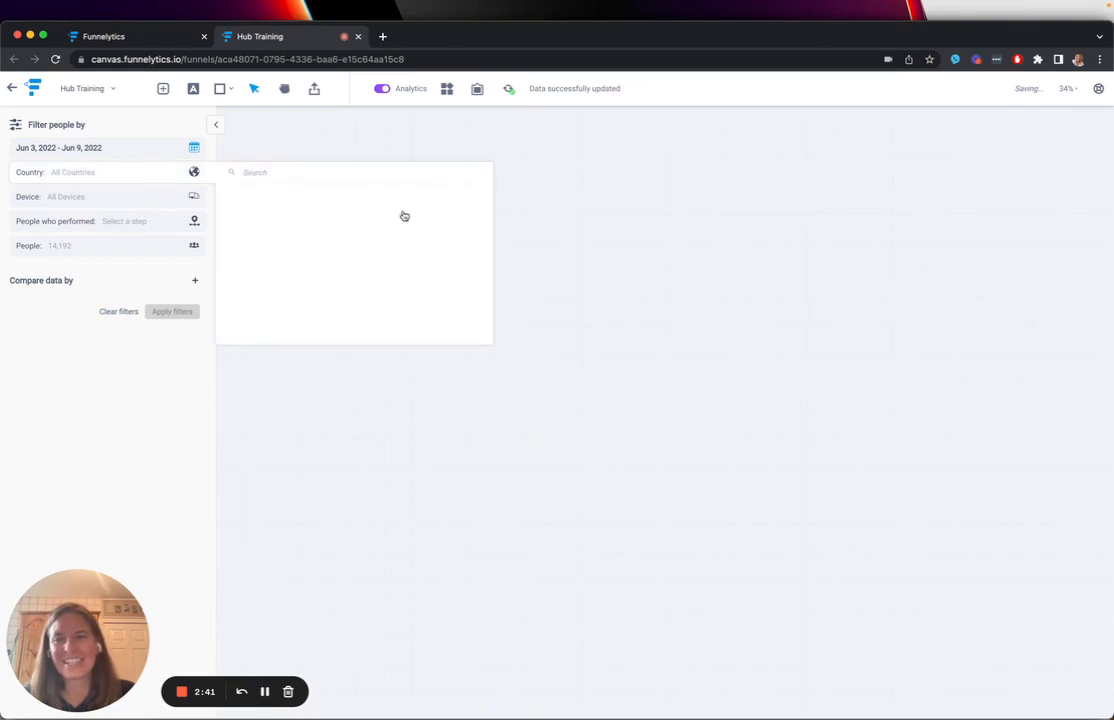
pyautogui.click(136, 177)
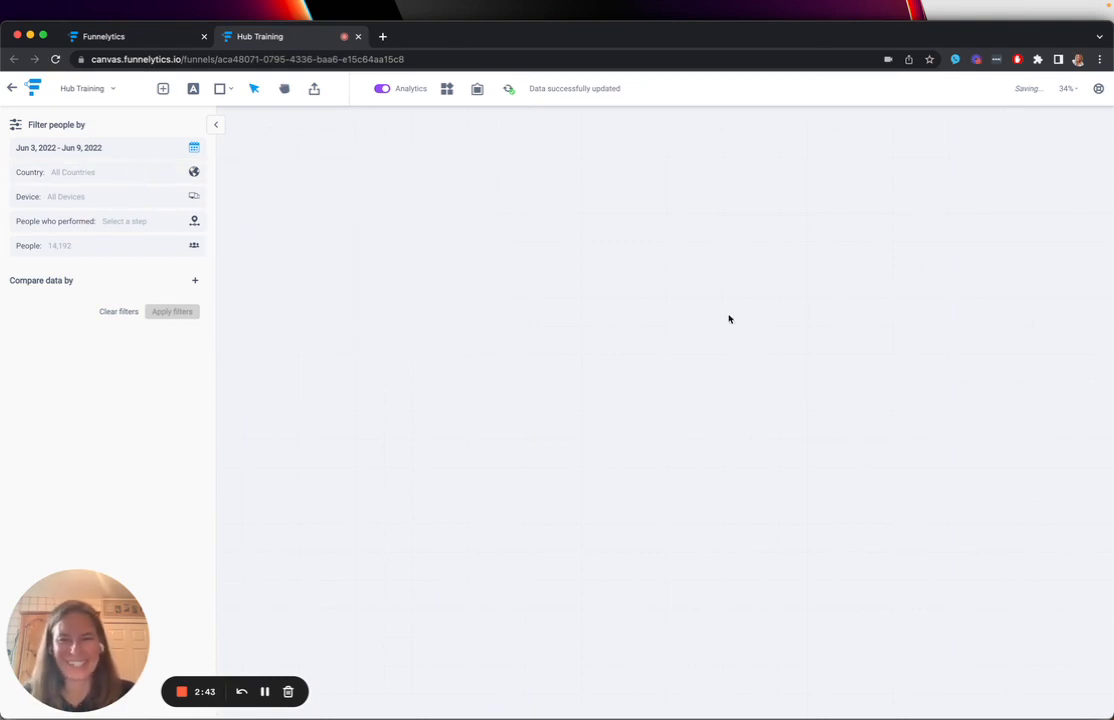
# Bring the funnel map back onto the canvas and refresh its analytics data
pyautogui.rightClick(394, 182)
pyautogui.click(710, 281)
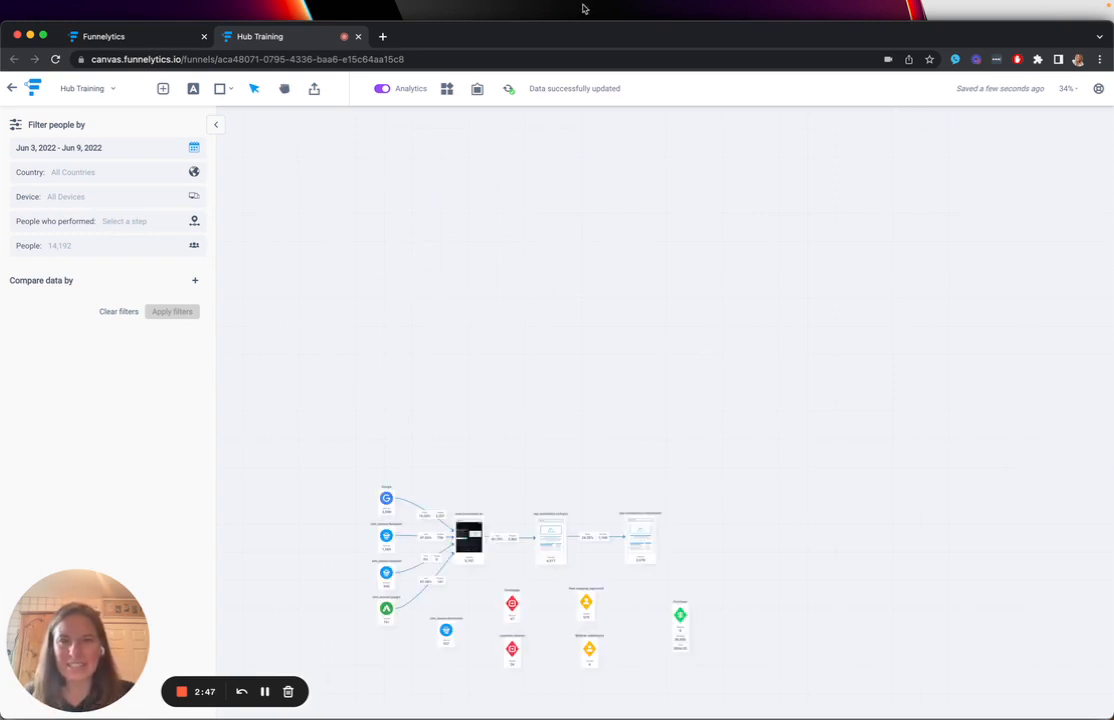
pyautogui.click(508, 88)
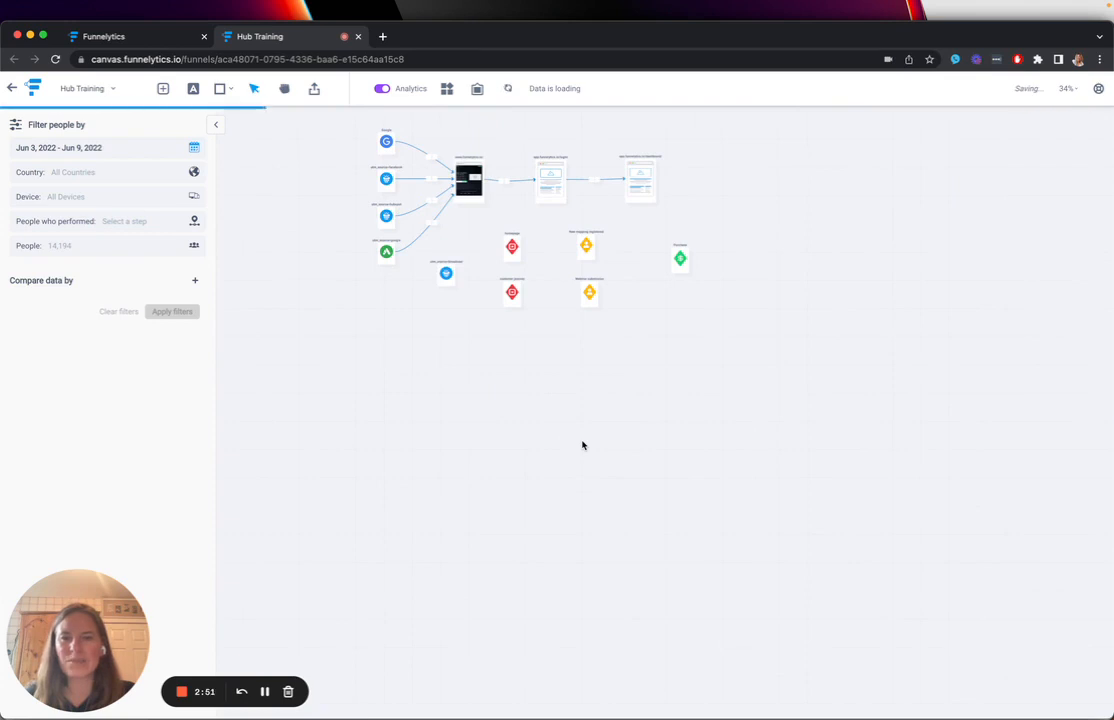
# View the choices in the country filter and the device filter without changing either one
pyautogui.click(99, 174)
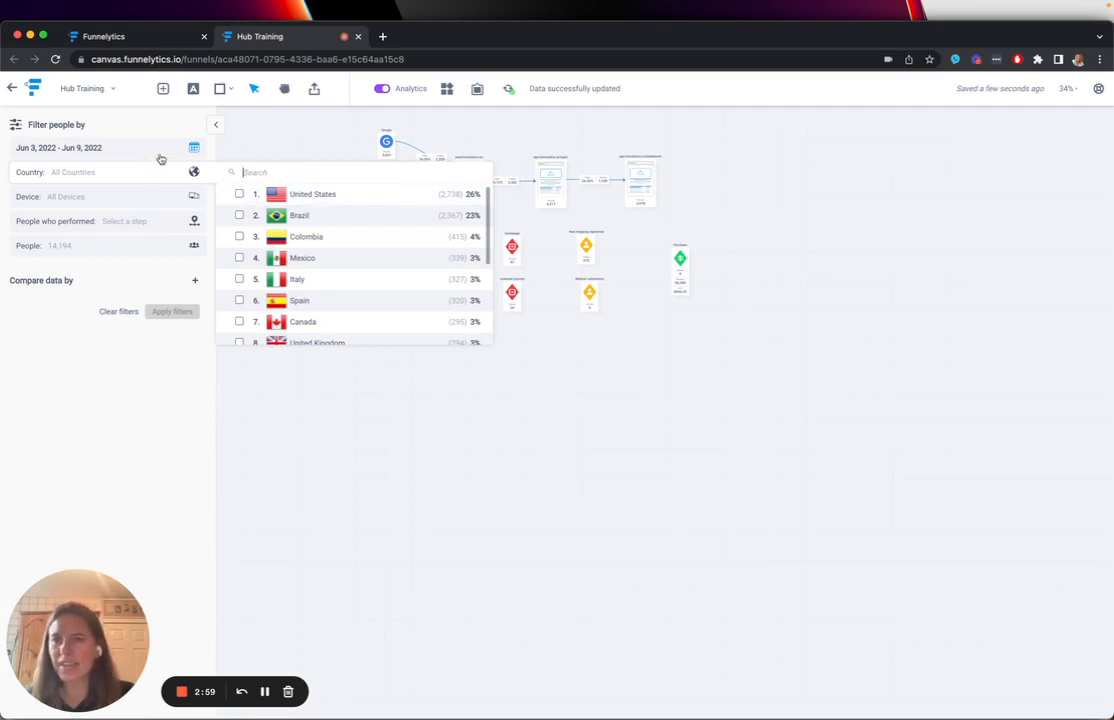
pyautogui.click(136, 209)
pyautogui.click(134, 204)
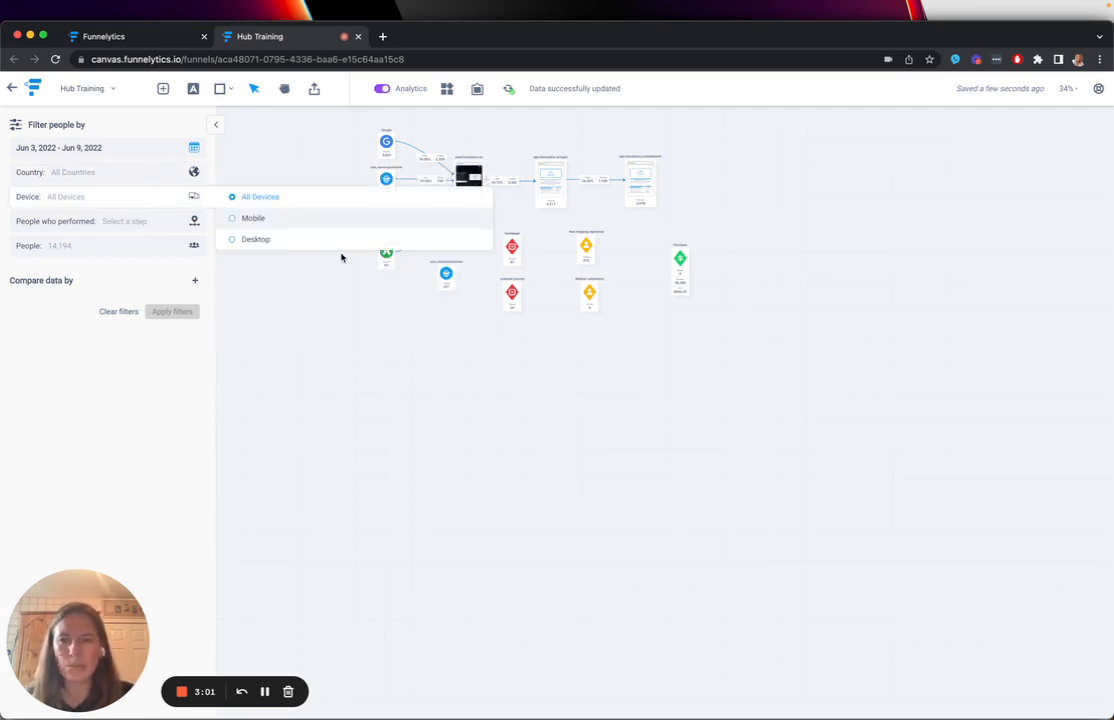
pyautogui.click(433, 396)
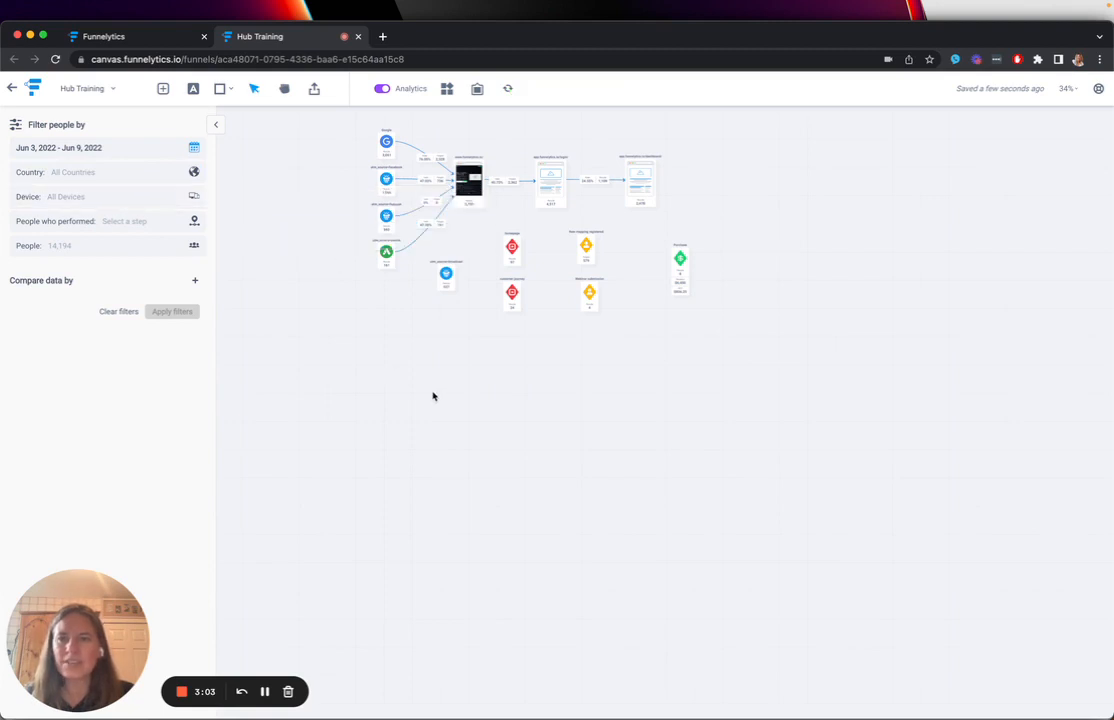
# Move the utm_source=broadcast traffic source below utm_source=google, in line with the other traffic sources
pyautogui.scroll(5, 433, 387)
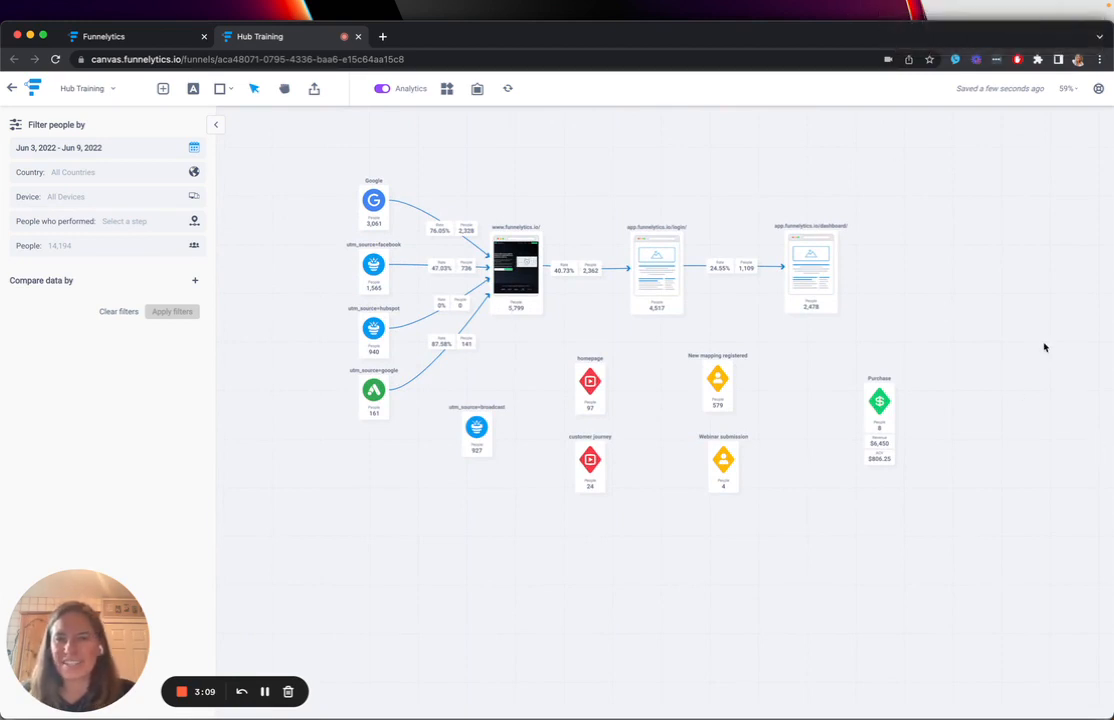
pyautogui.moveTo(346, 172); pyautogui.dragTo(393, 502)
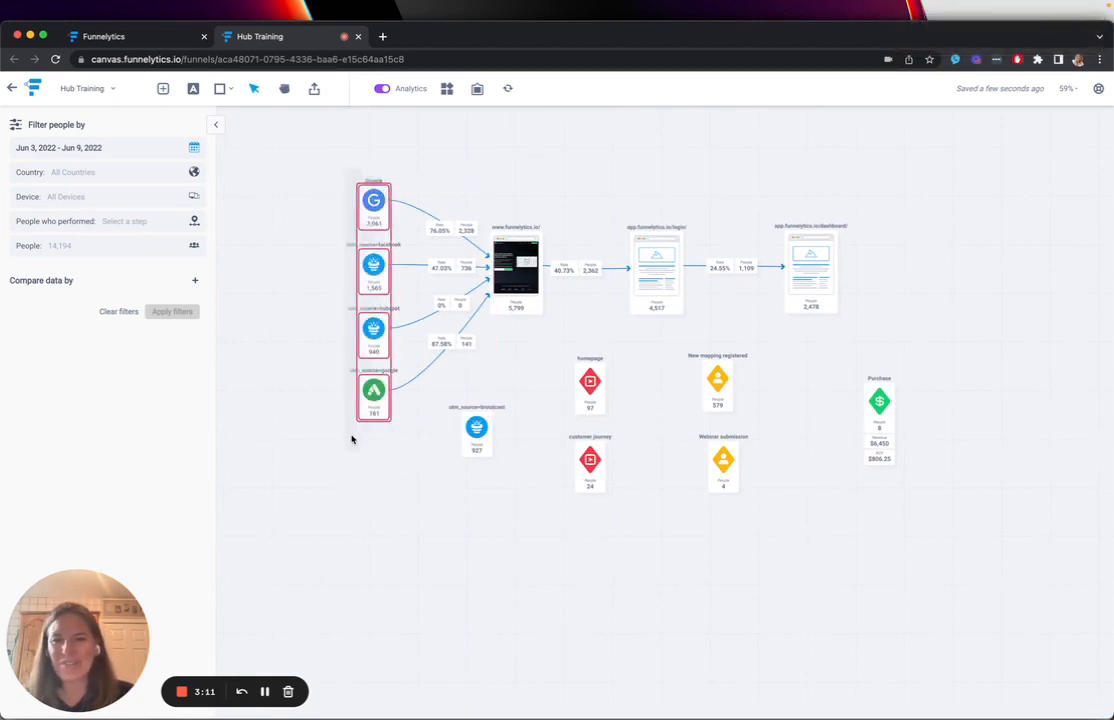
pyautogui.click(345, 502)
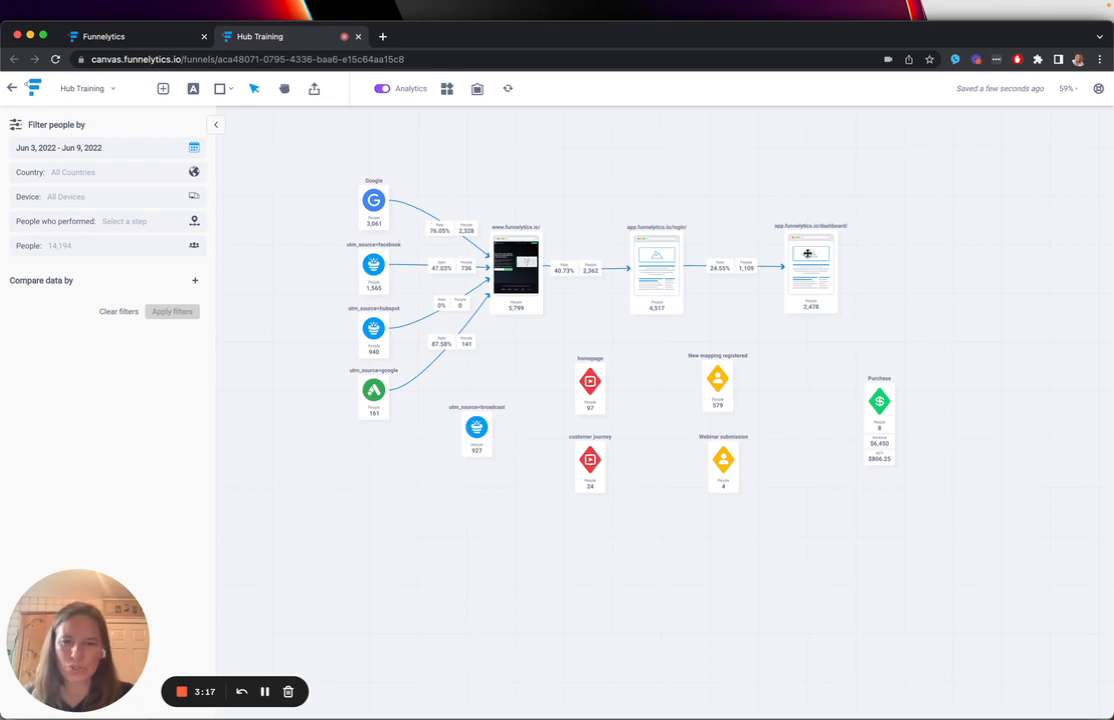
pyautogui.moveTo(483, 449); pyautogui.dragTo(380, 484)
pyautogui.click(560, 550)
# Align the Webinar submission action directly beneath the New mapping registered action
pyautogui.moveTo(547, 347); pyautogui.dragTo(959, 560)
pyautogui.click(958, 567)
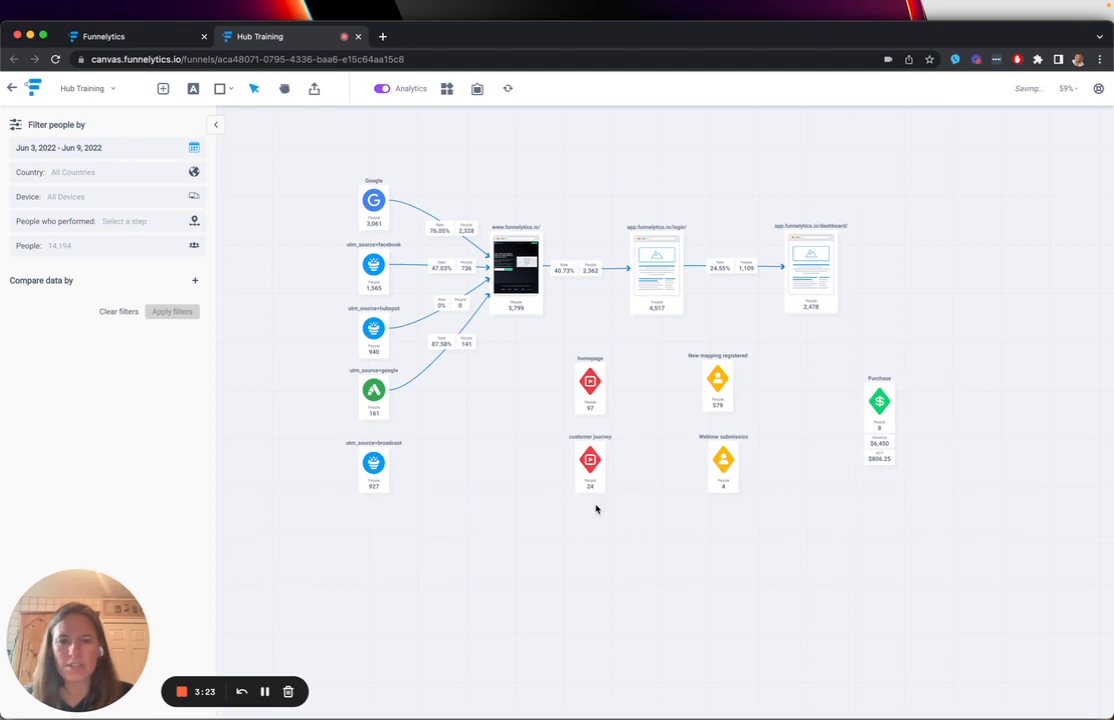
pyautogui.moveTo(722, 430); pyautogui.dragTo(716, 431)
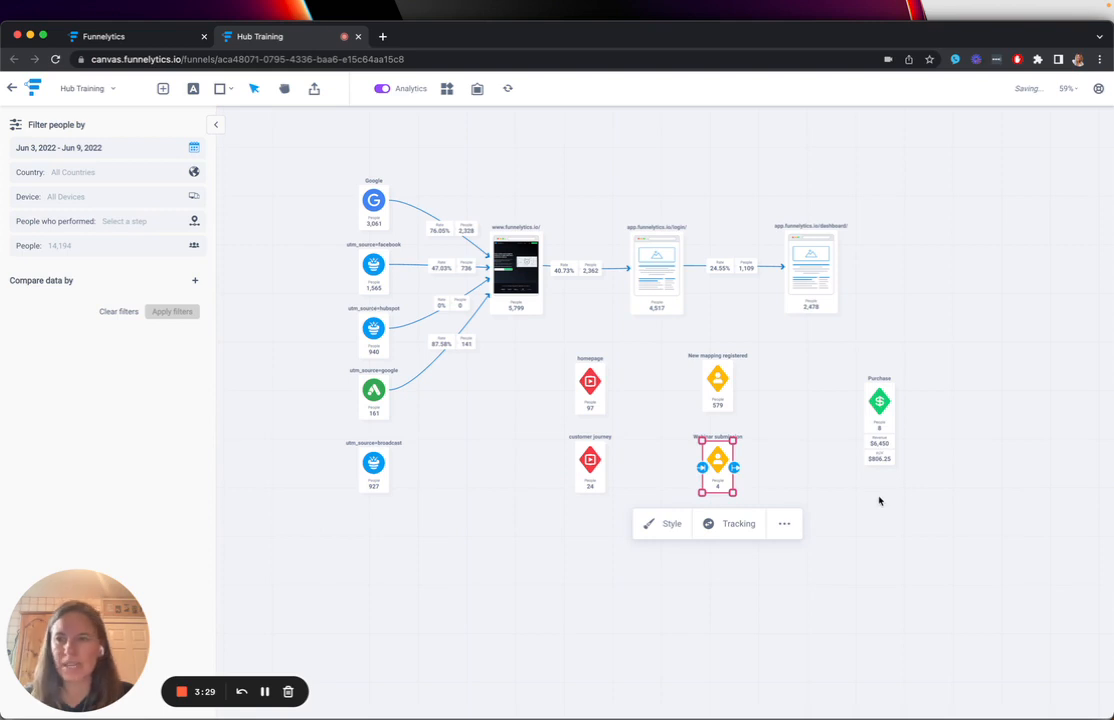
# Filter the funnel map's analytics to the Desktop device and apply the filter
pyautogui.click(183, 199)
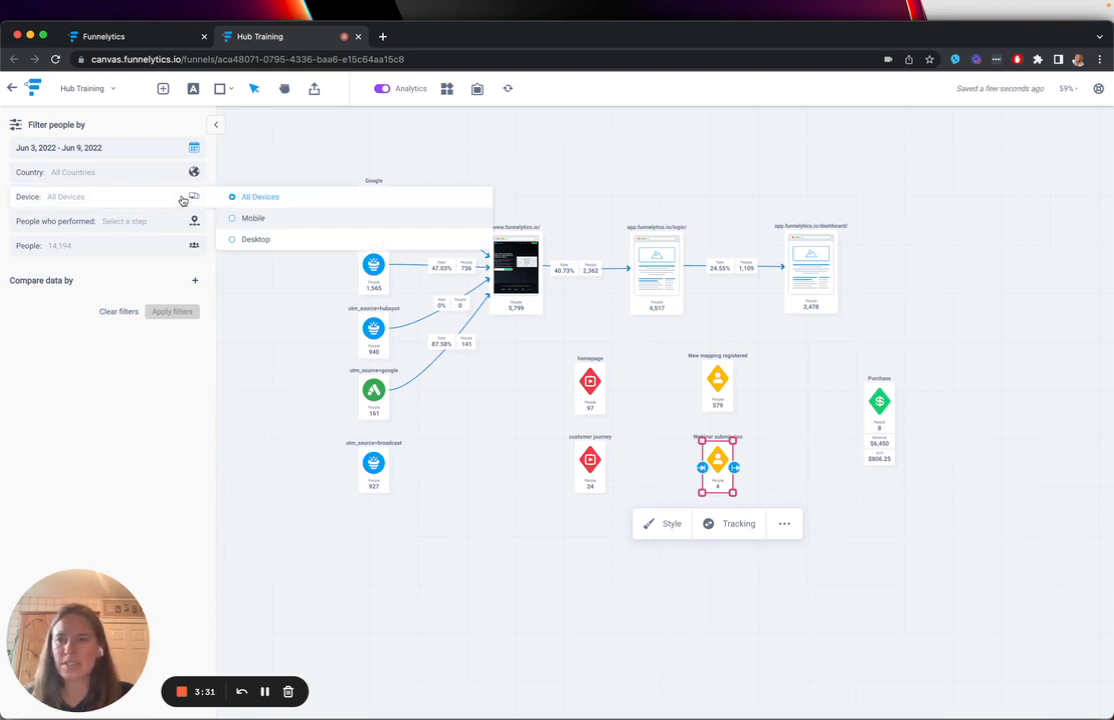
pyautogui.click(264, 240)
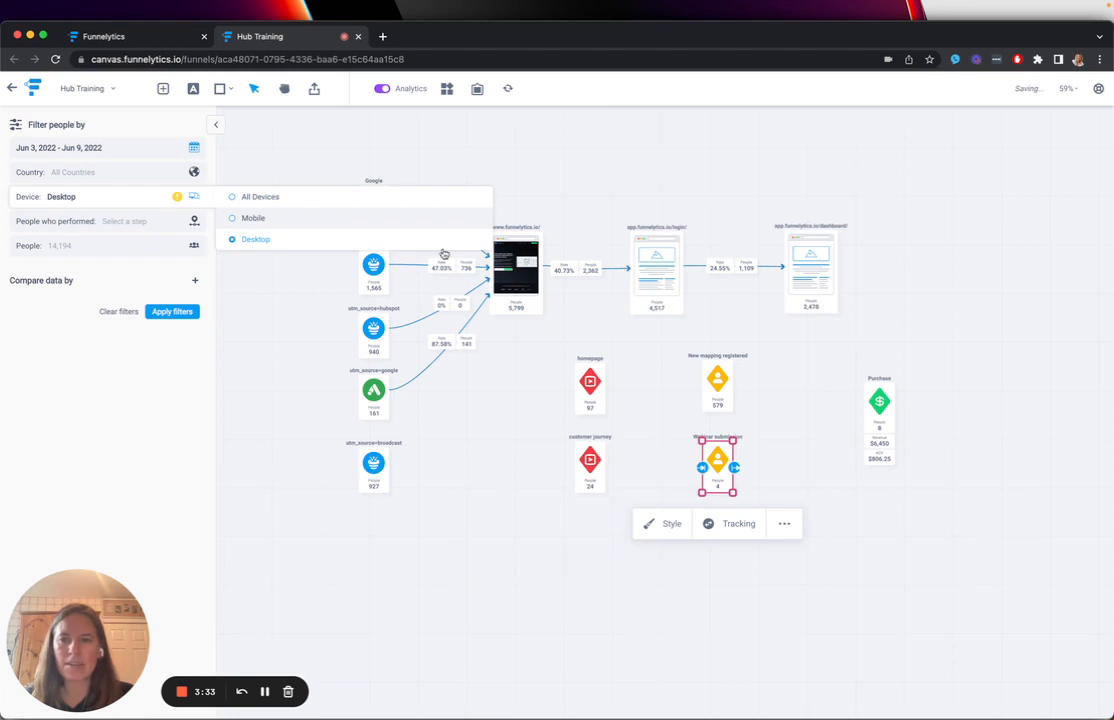
pyautogui.click(172, 312)
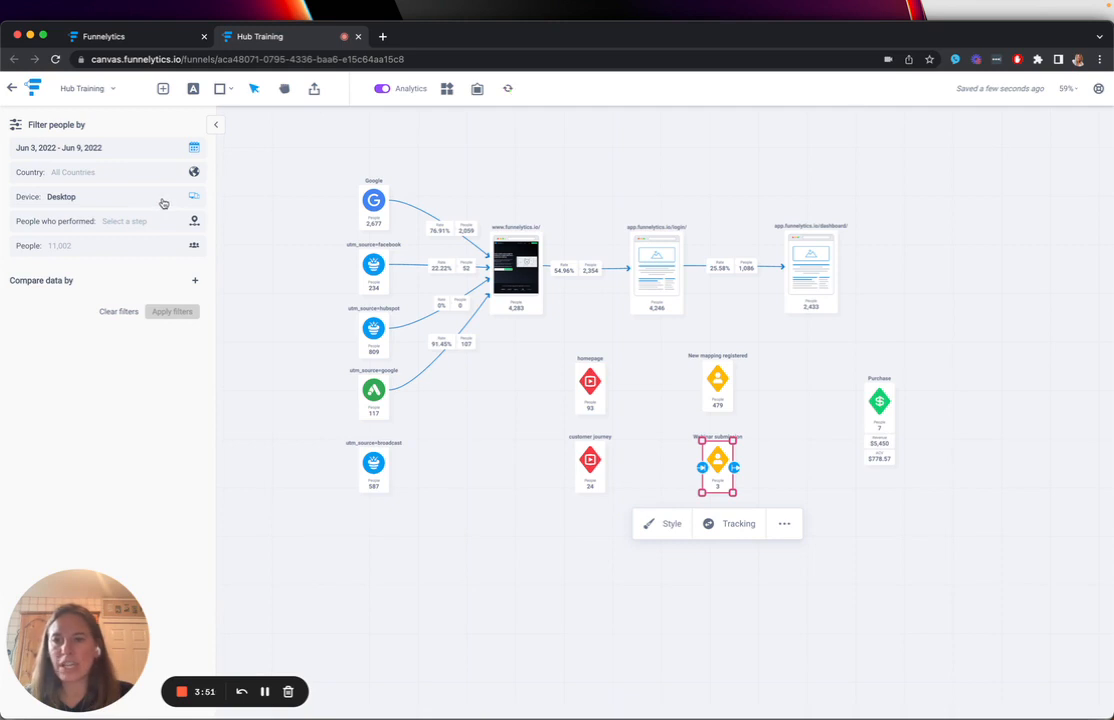
# Clear the device filter and apply the Last 7 Days date range, Jun 3 to Jun 9, 2022, to the funnel analytics
pyautogui.click(163, 203)
pyautogui.click(128, 316)
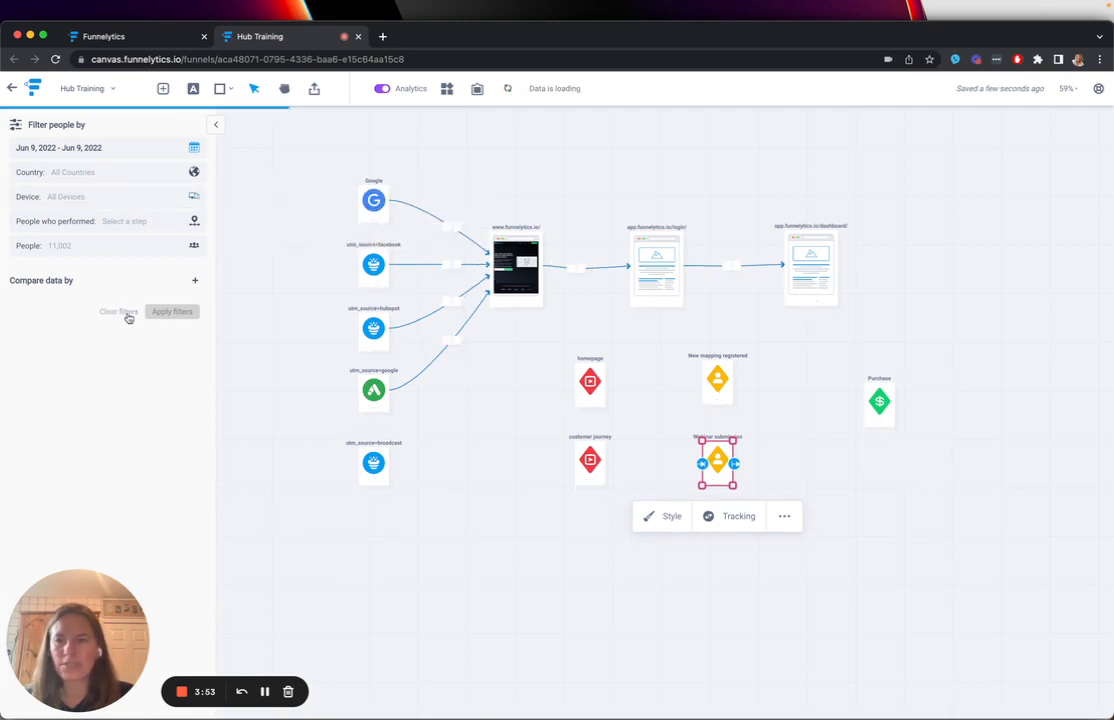
pyautogui.click(145, 152)
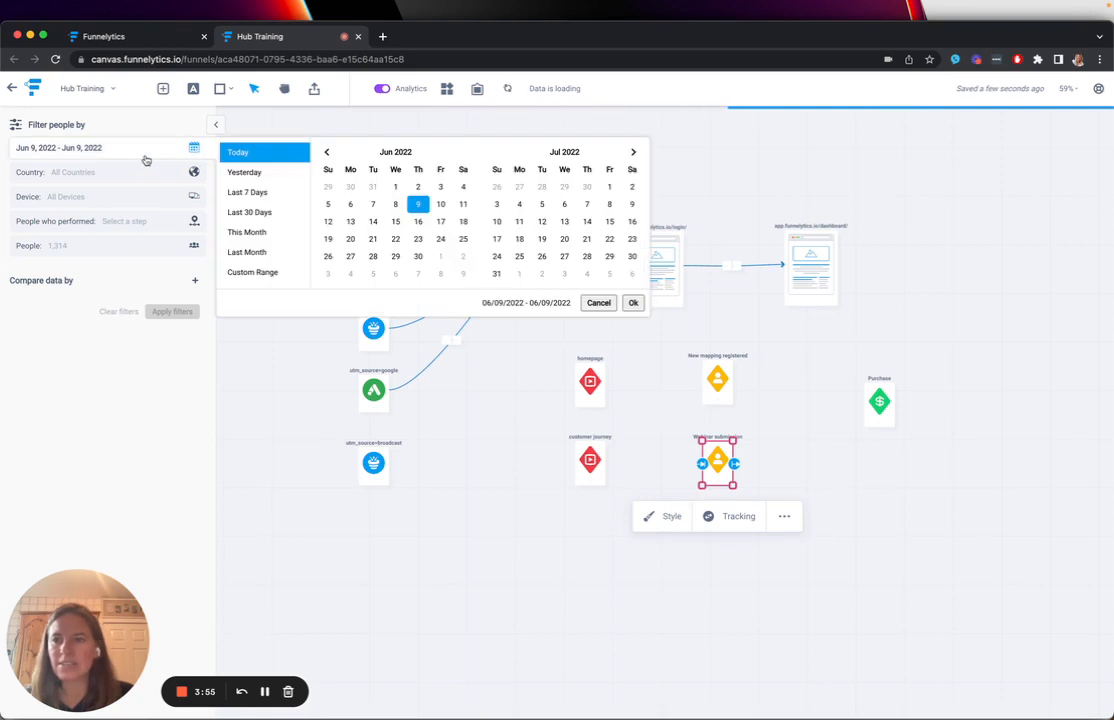
pyautogui.click(264, 194)
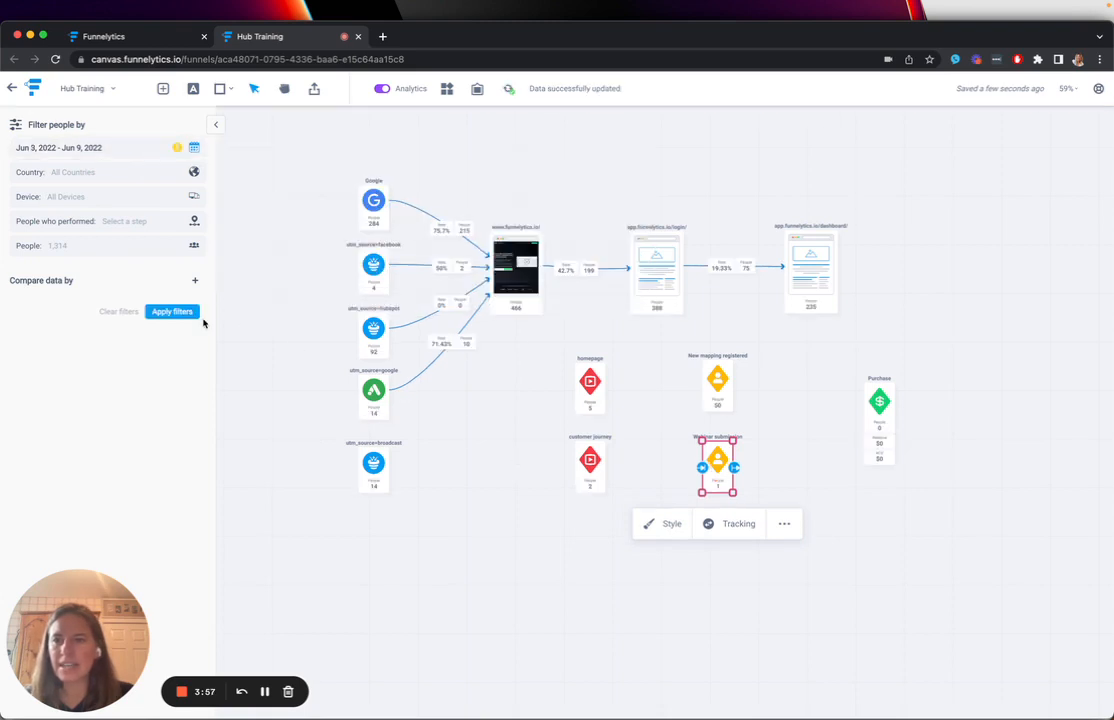
pyautogui.click(171, 222)
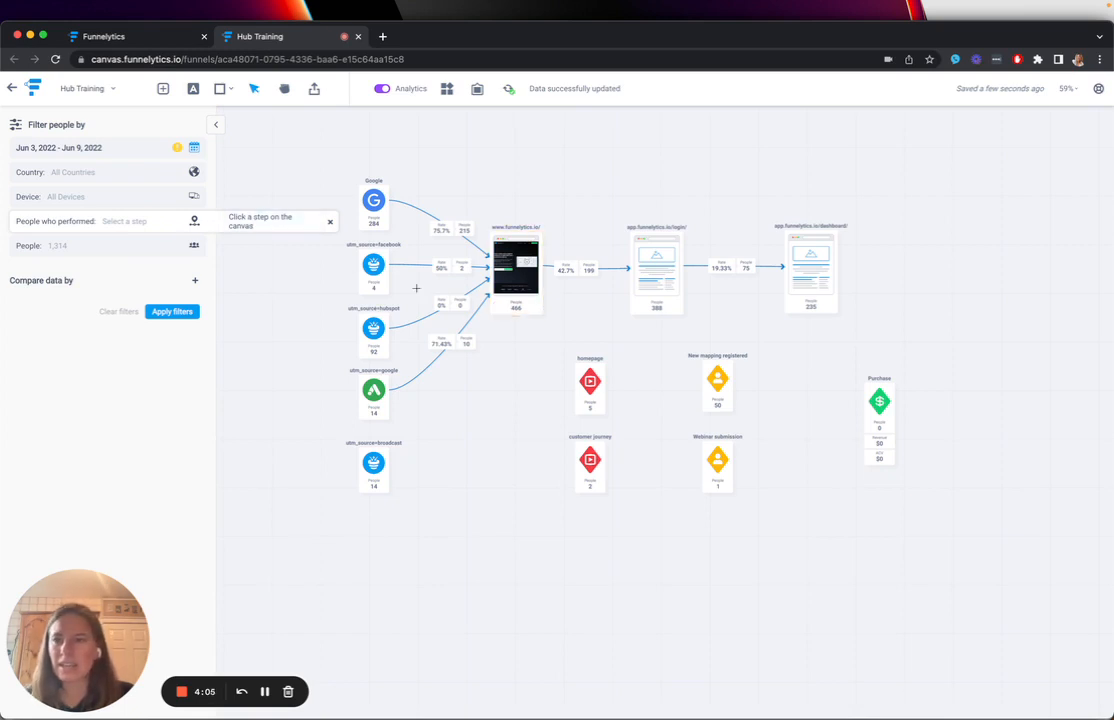
pyautogui.click(162, 313)
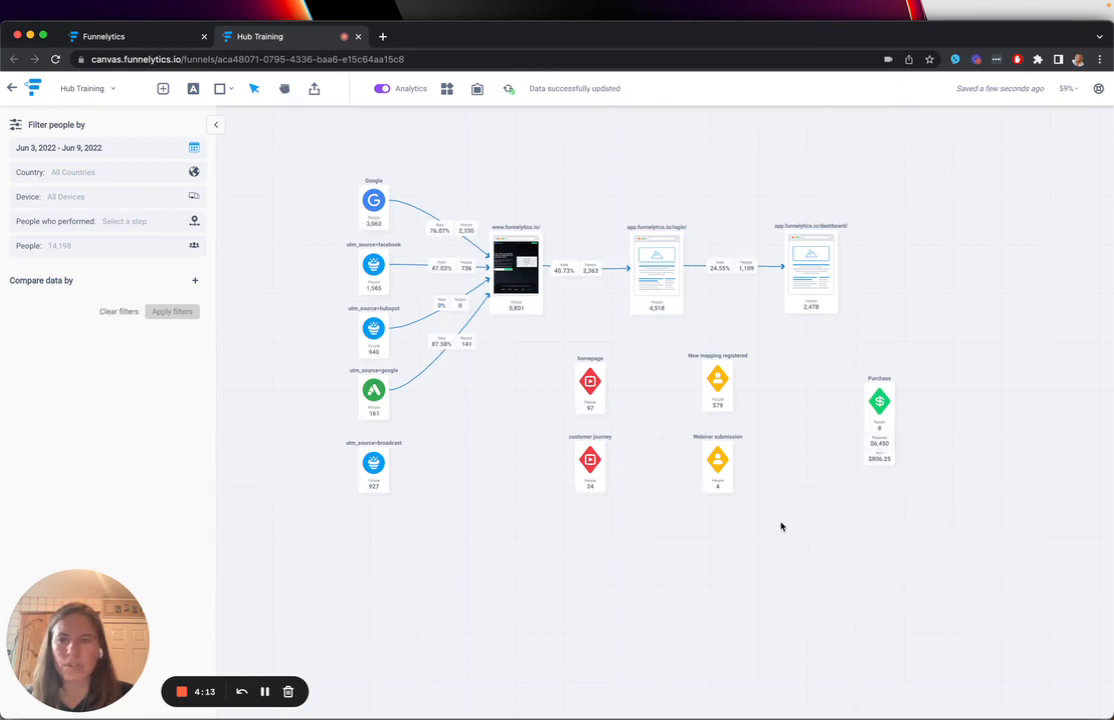
# Filter the analytics to people who performed the Purchase step on the canvas and apply the filter
pyautogui.moveTo(337, 156); pyautogui.dragTo(393, 490)
pyautogui.click(480, 473)
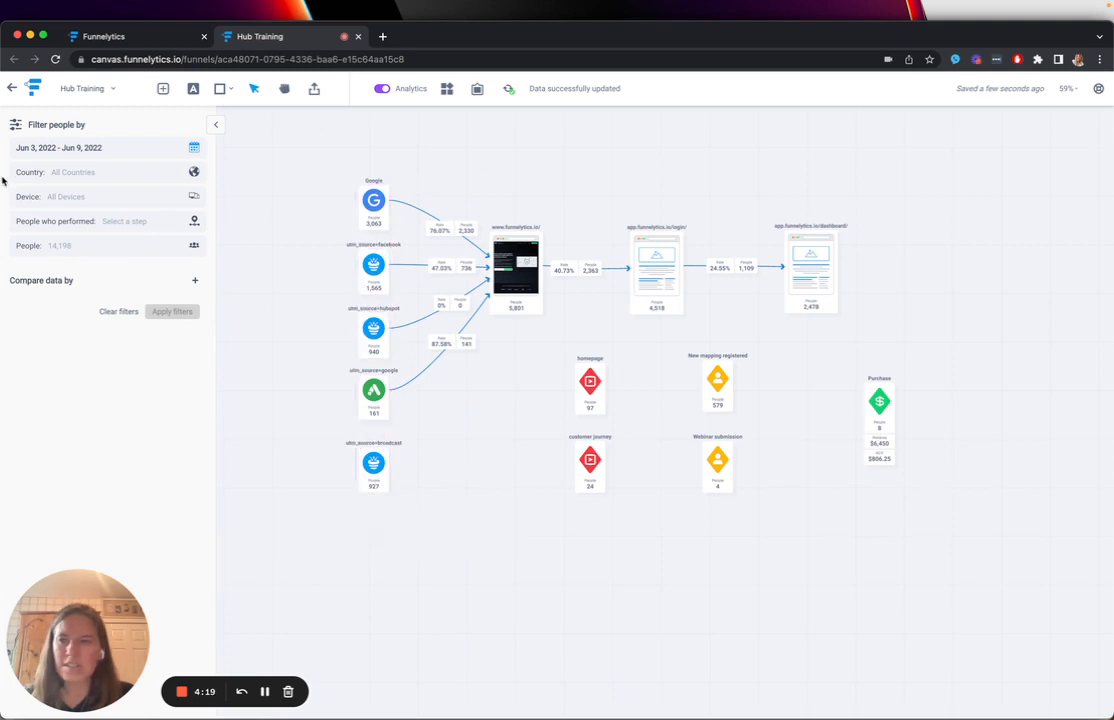
pyautogui.click(75, 222)
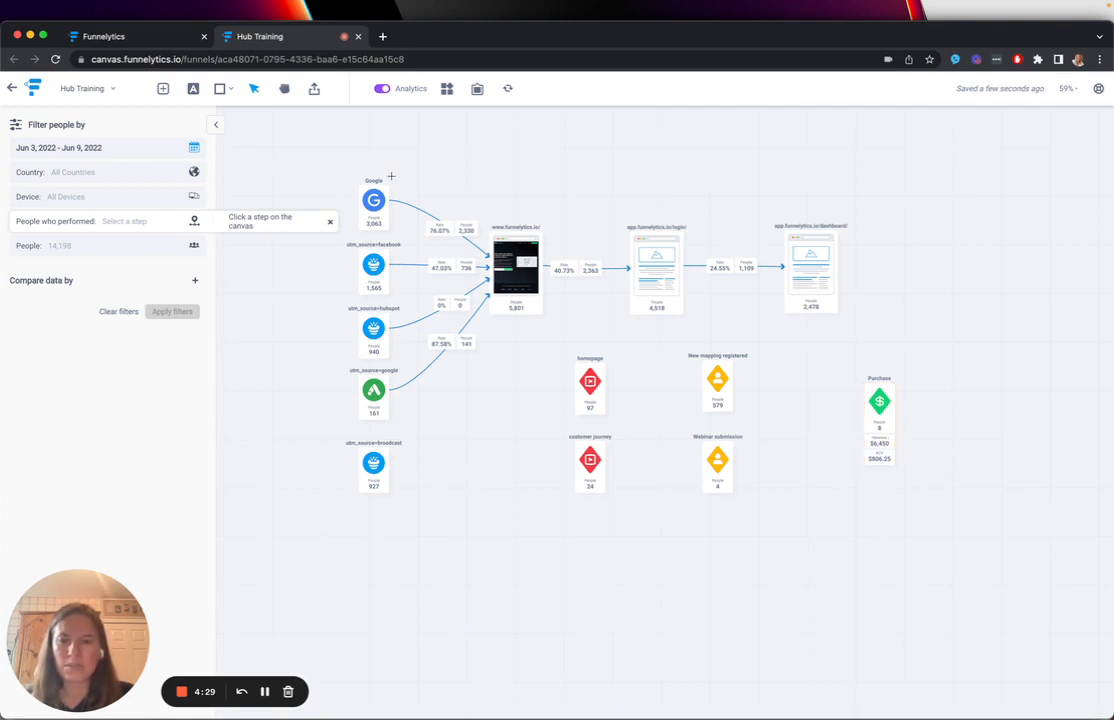
pyautogui.click(880, 408)
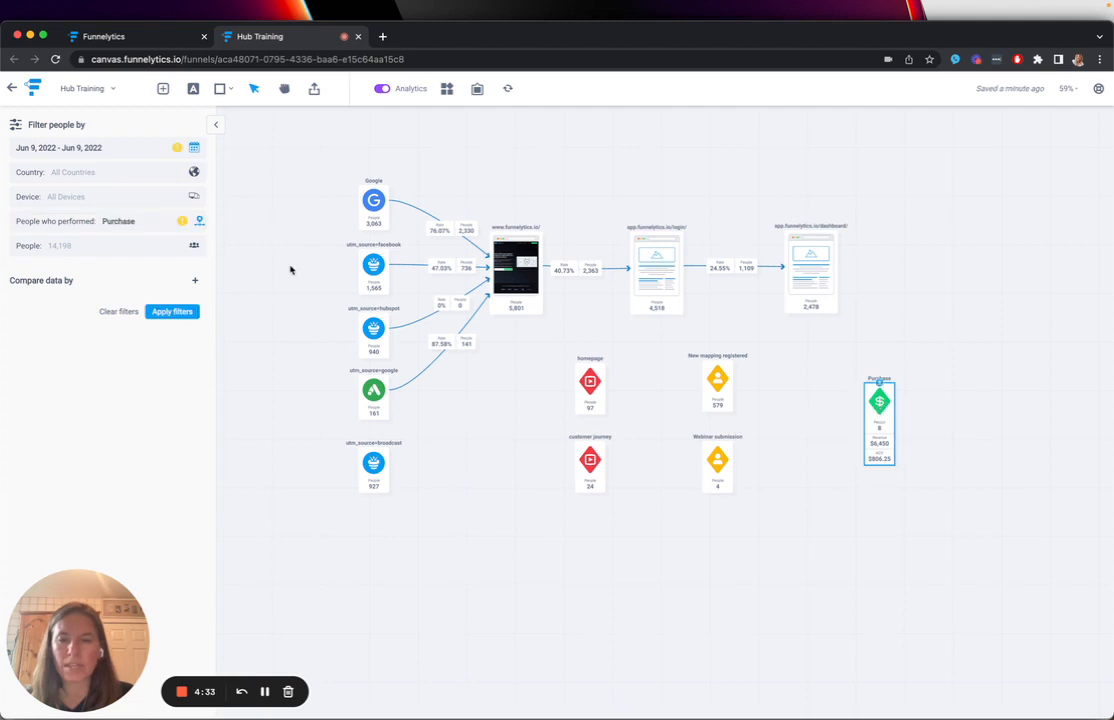
pyautogui.click(180, 313)
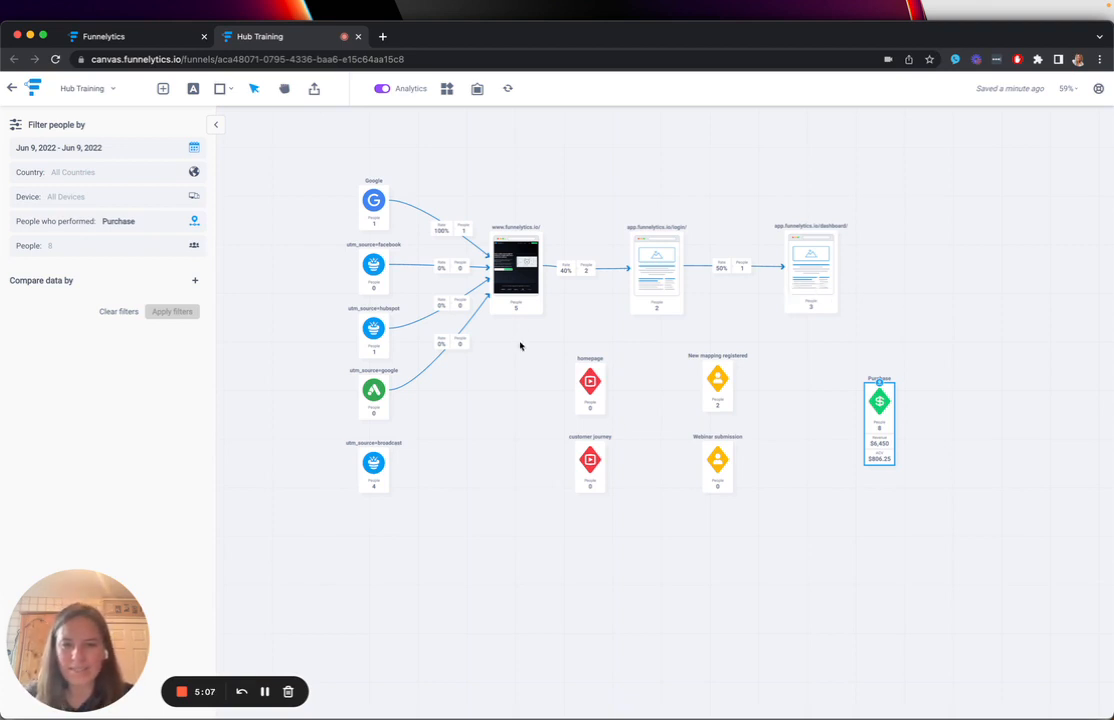
# Examine the purchasers' people counts on the video actions, the New mapping registered action, the login page and the traffic sources
pyautogui.moveTo(541, 350); pyautogui.dragTo(634, 541)
pyautogui.click(712, 607)
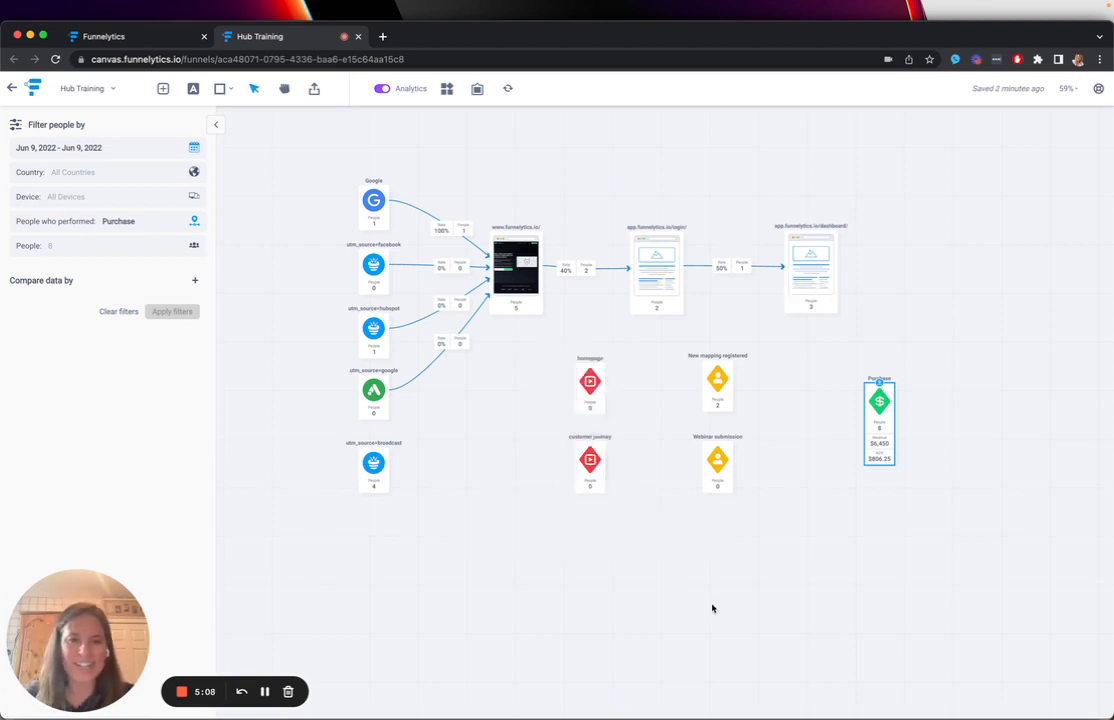
pyautogui.click(726, 382)
pyautogui.click(816, 618)
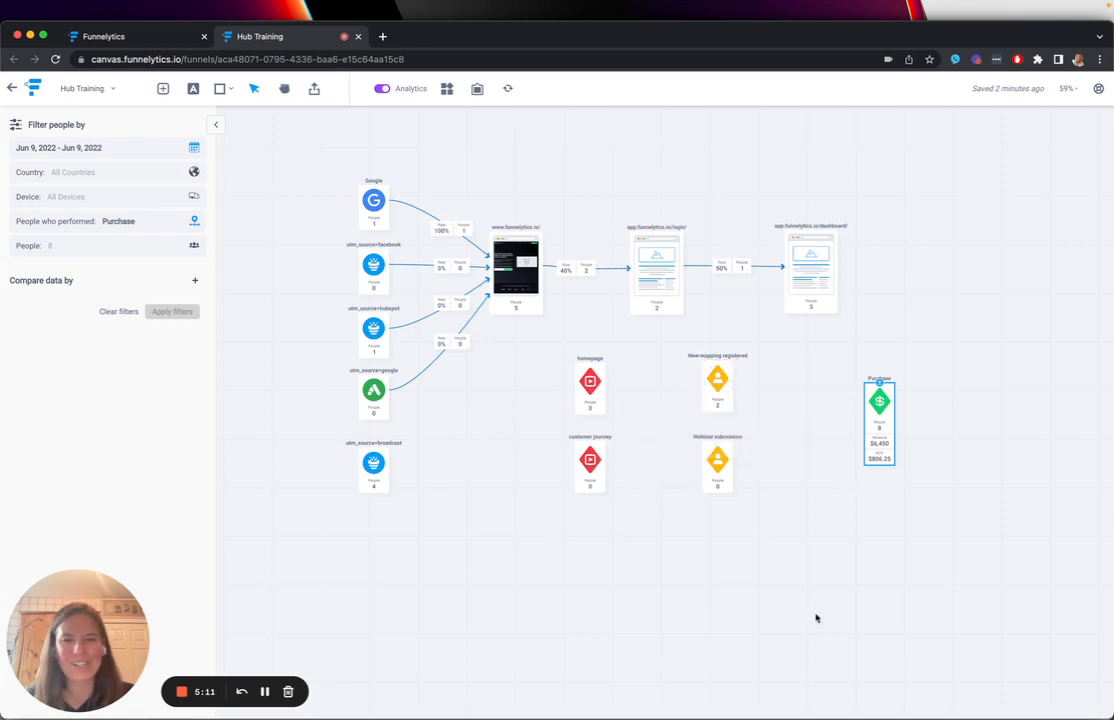
pyautogui.click(670, 292)
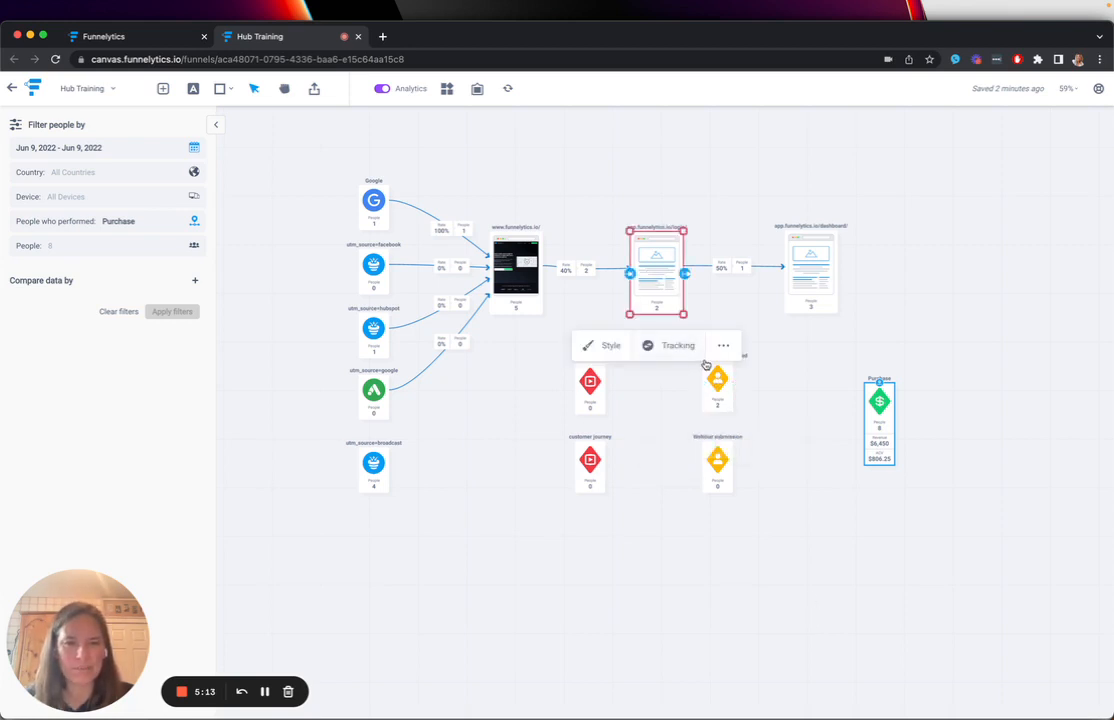
pyautogui.click(801, 524)
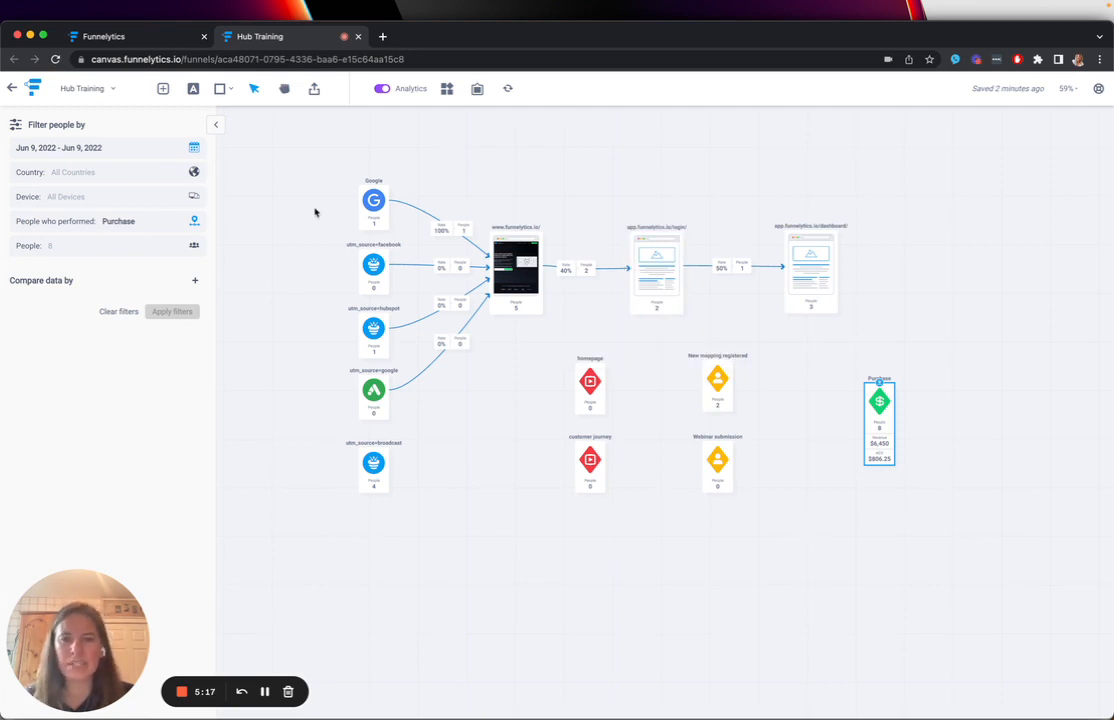
pyautogui.moveTo(285, 144); pyautogui.dragTo(490, 515)
pyautogui.click(540, 605)
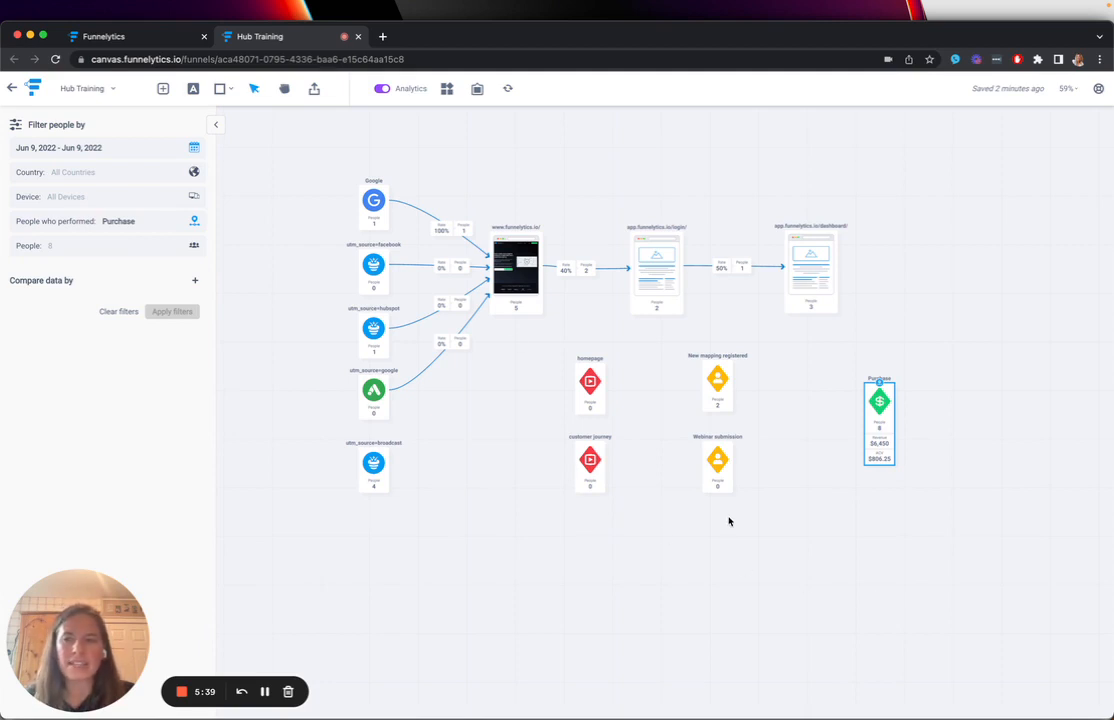
# Select the Canadian person with a first touch 14 days ago in the people filter and review everyone's first-touch dates
pyautogui.click(194, 245)
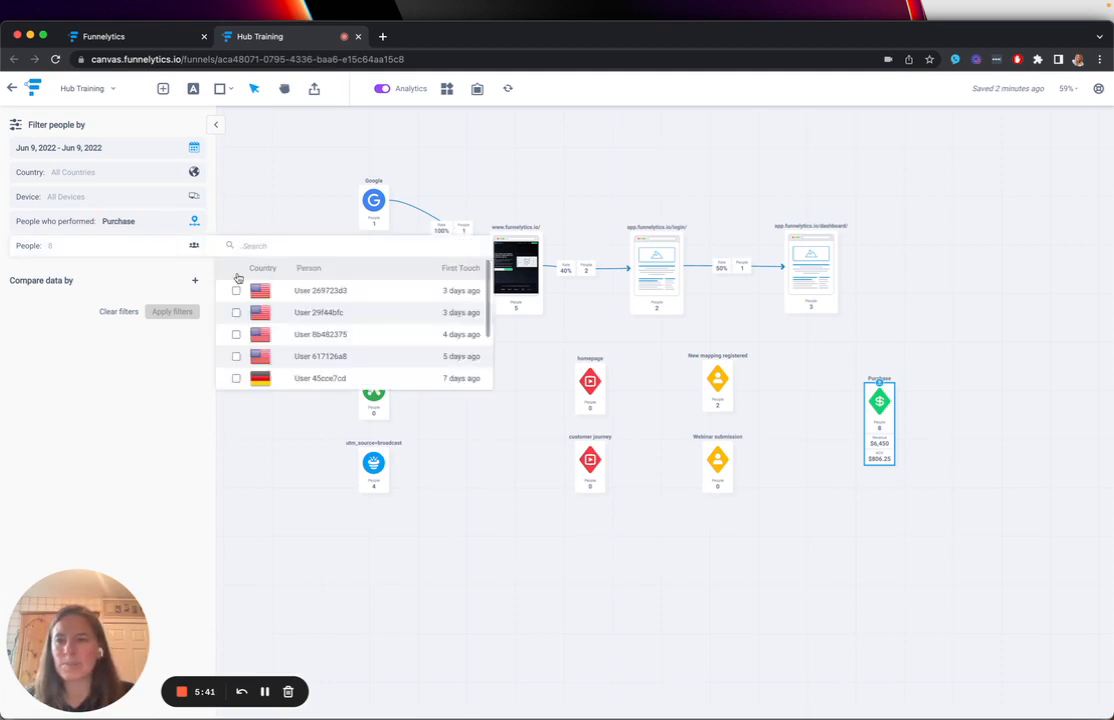
pyautogui.scroll(-3, 296, 340)
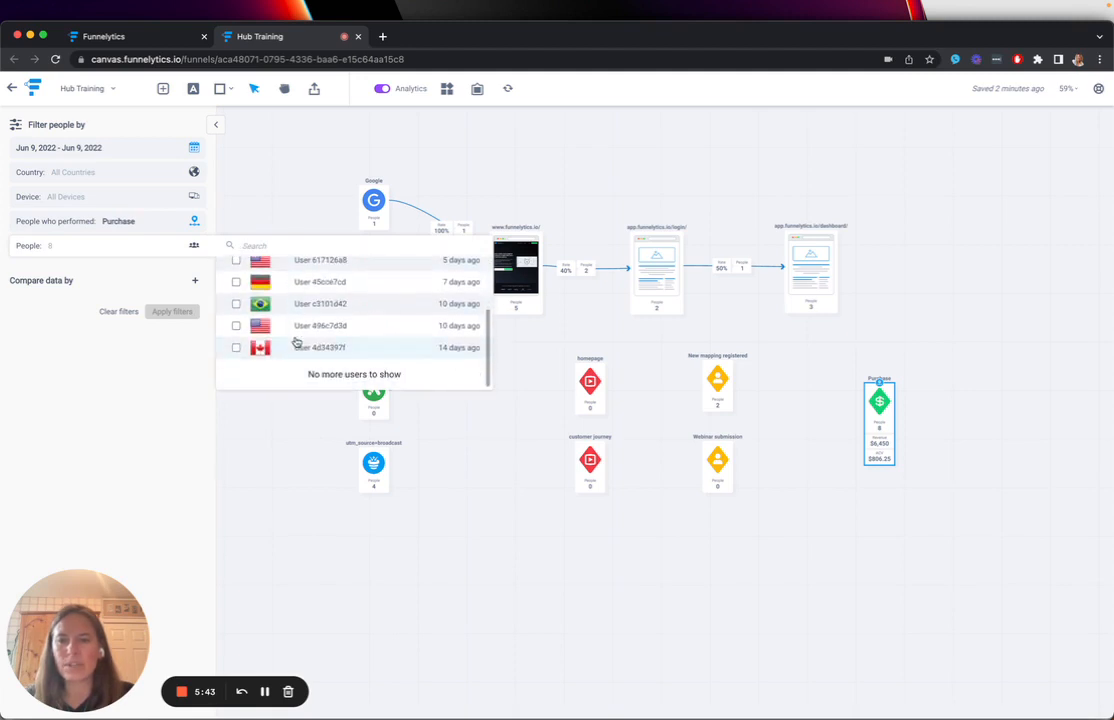
pyautogui.click(305, 347)
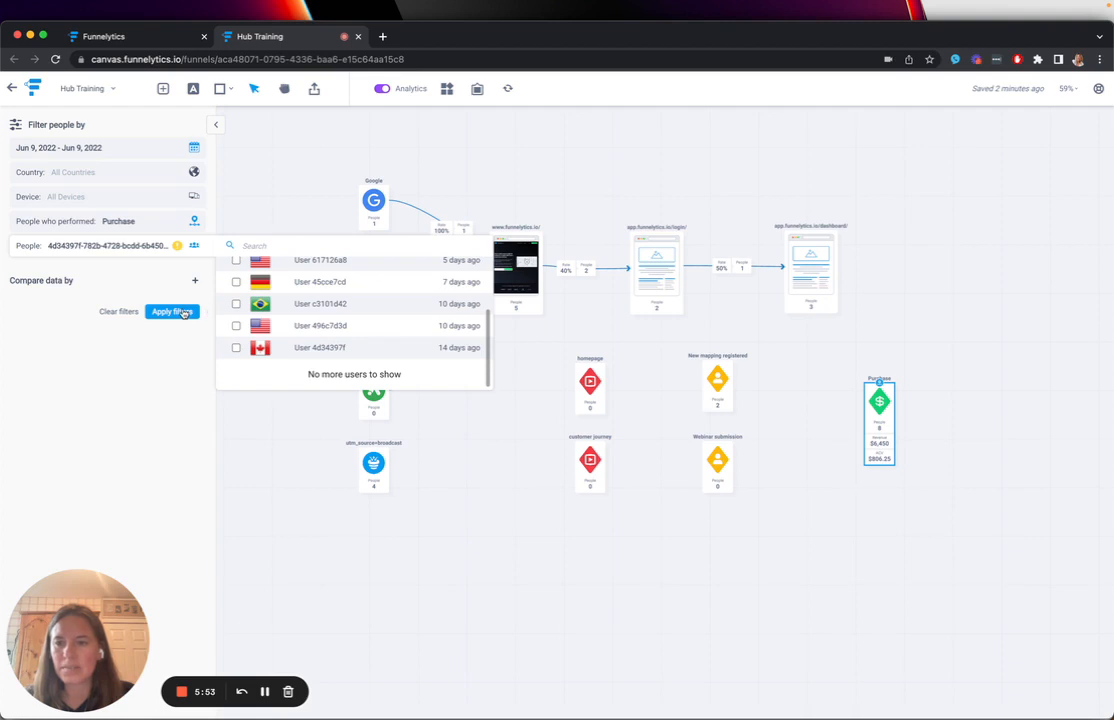
pyautogui.scroll(5, 346, 326)
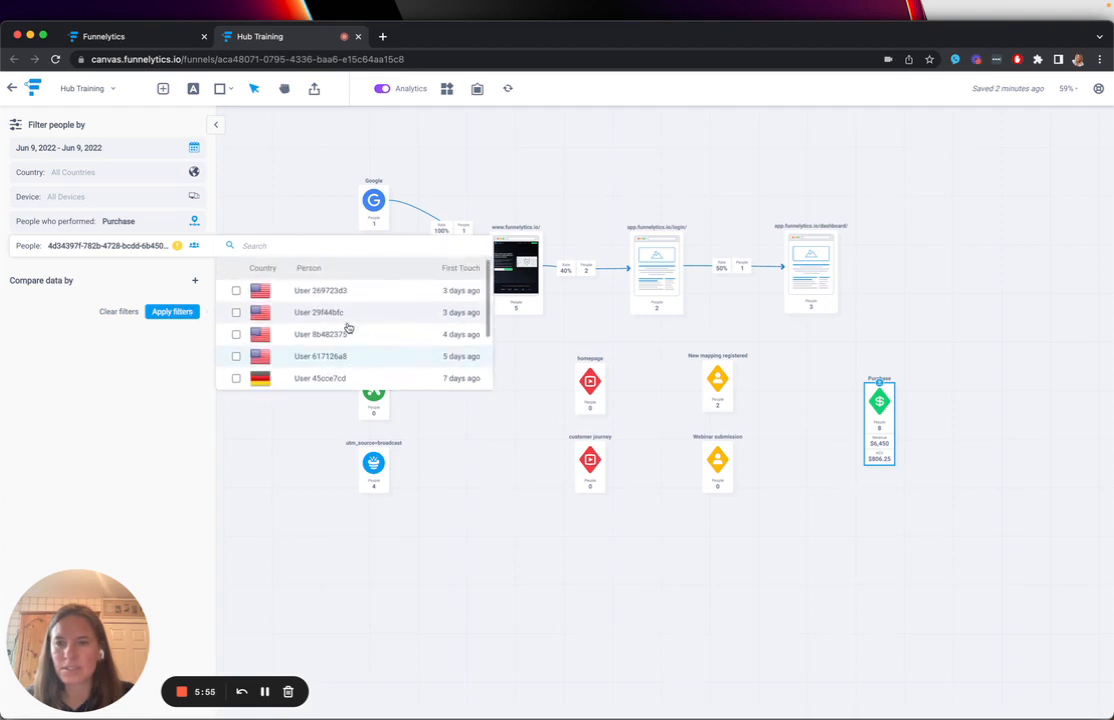
pyautogui.scroll(-3, 445, 300)
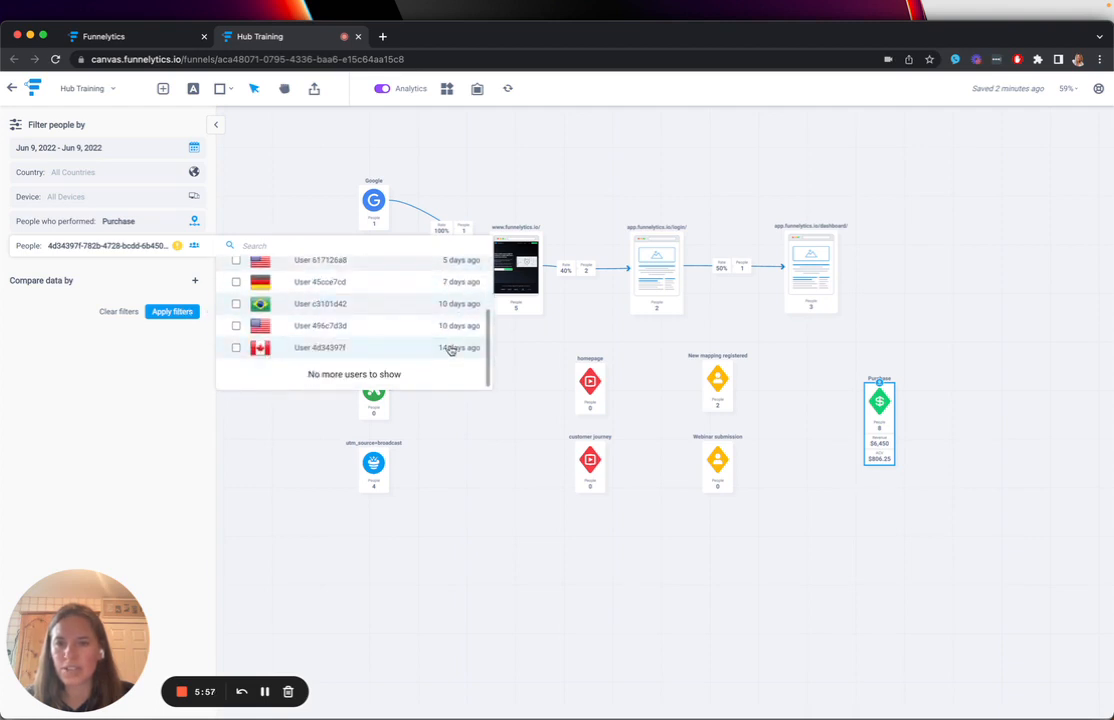
pyautogui.scroll(2, 455, 340)
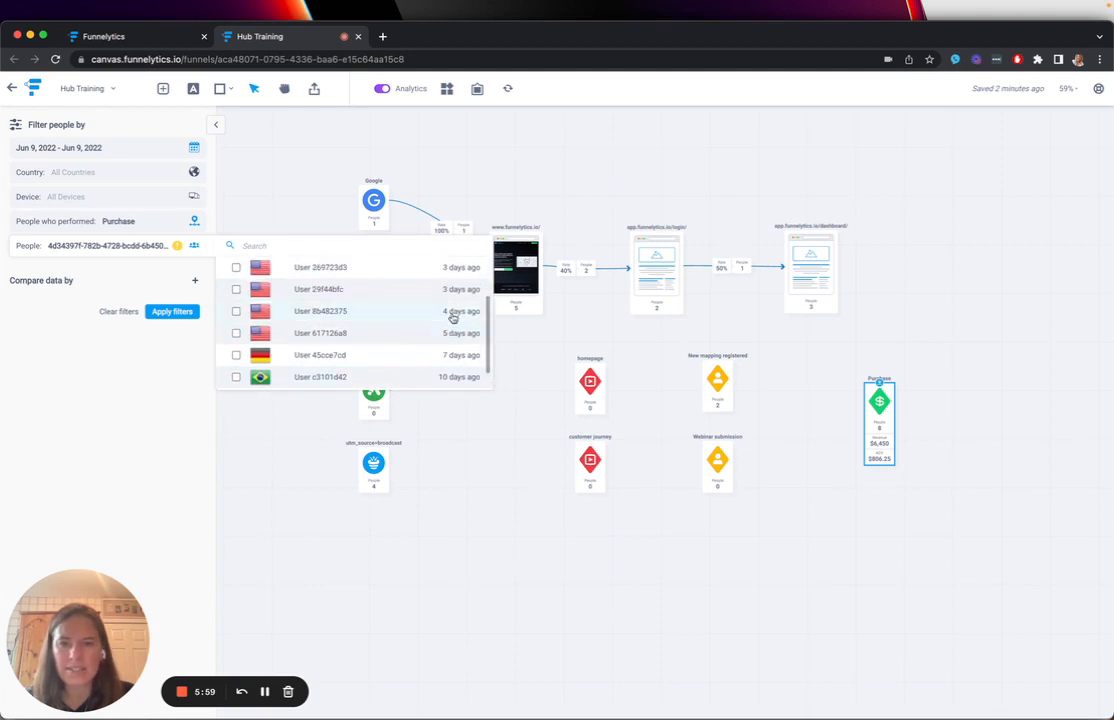
pyautogui.scroll(3, 455, 345)
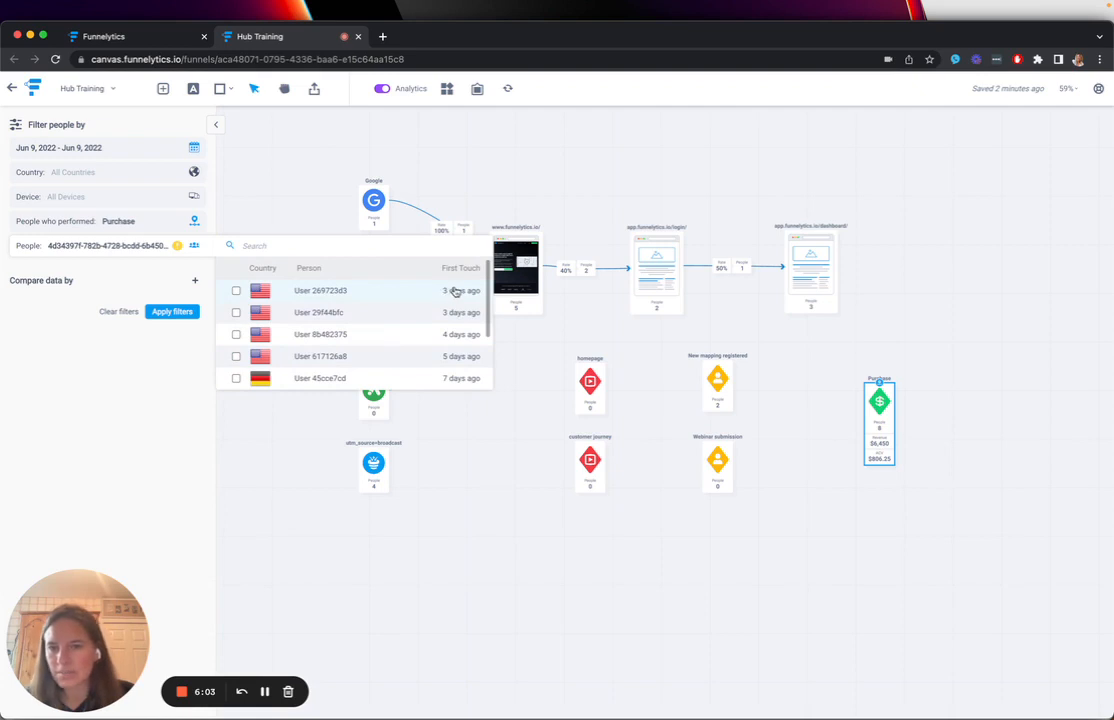
pyautogui.scroll(-4, 452, 340)
pyautogui.scroll(2, 452, 339)
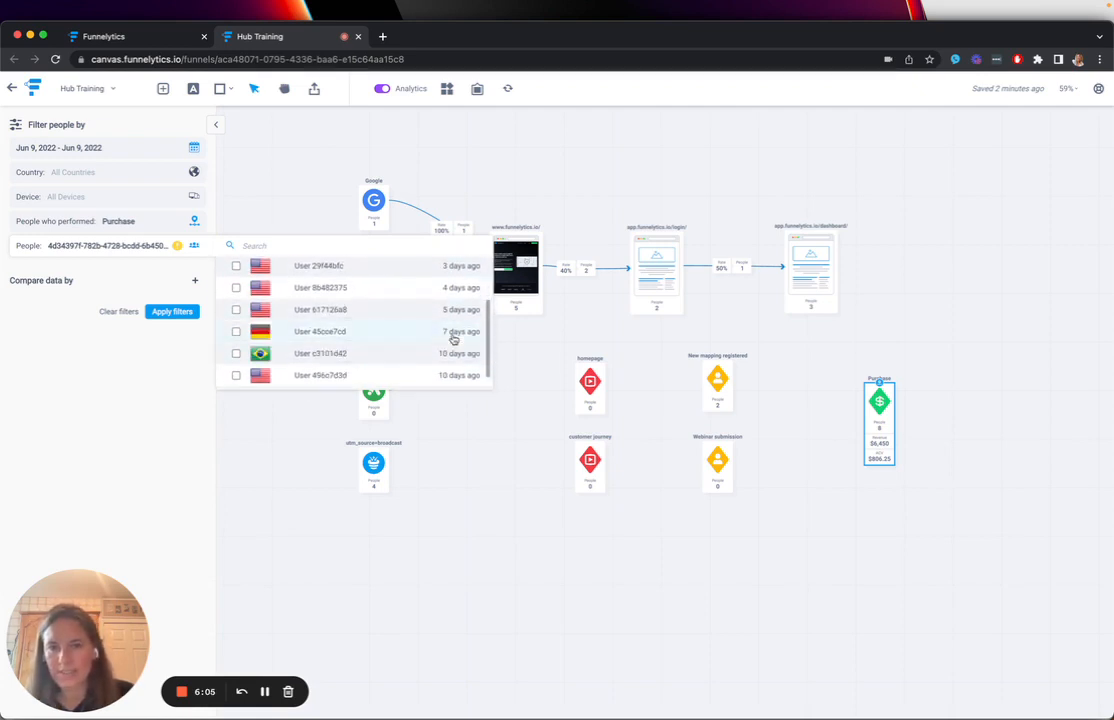
# Close the people list and clear all filters from the funnel map
pyautogui.click(76, 515)
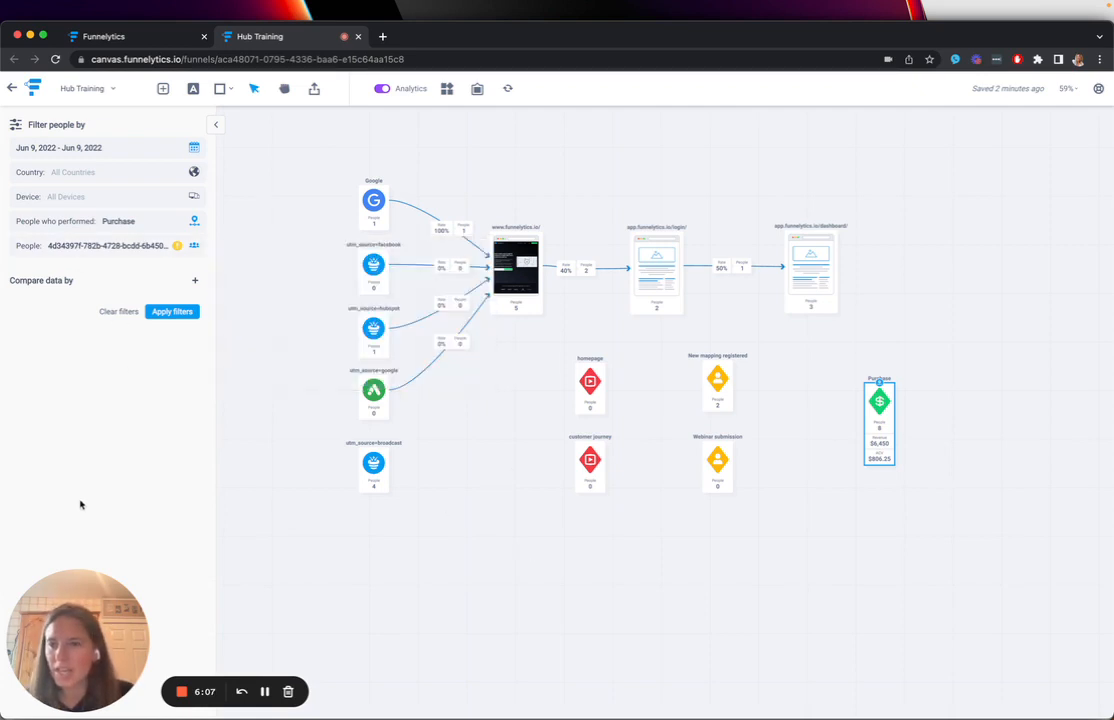
pyautogui.click(126, 311)
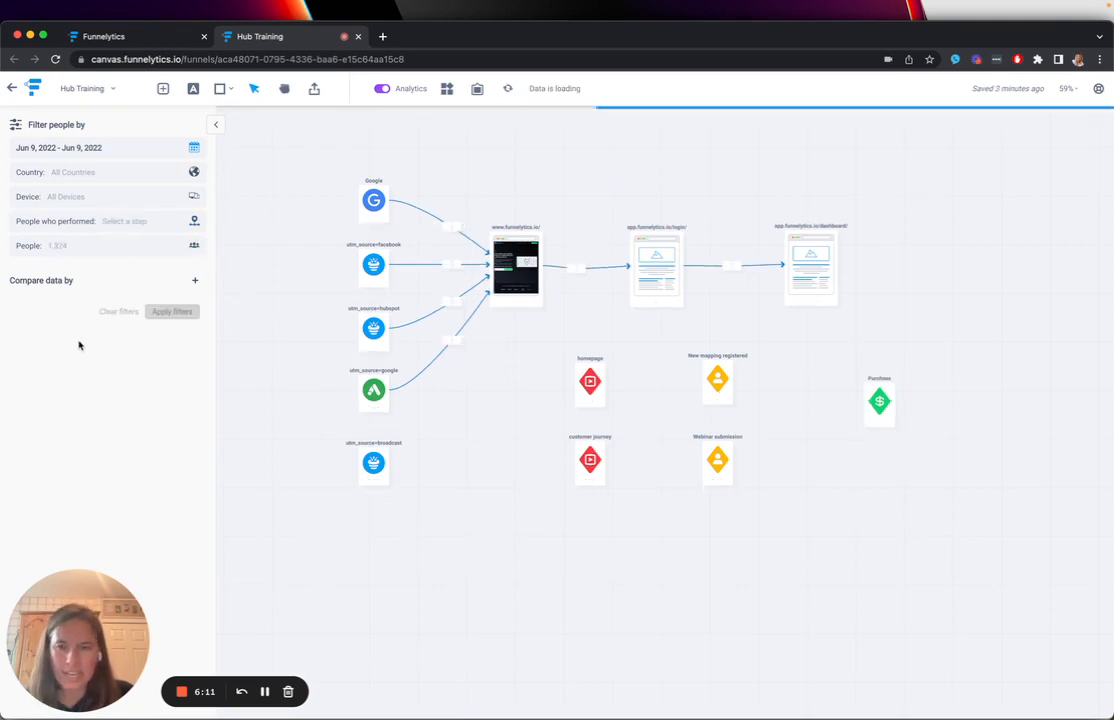